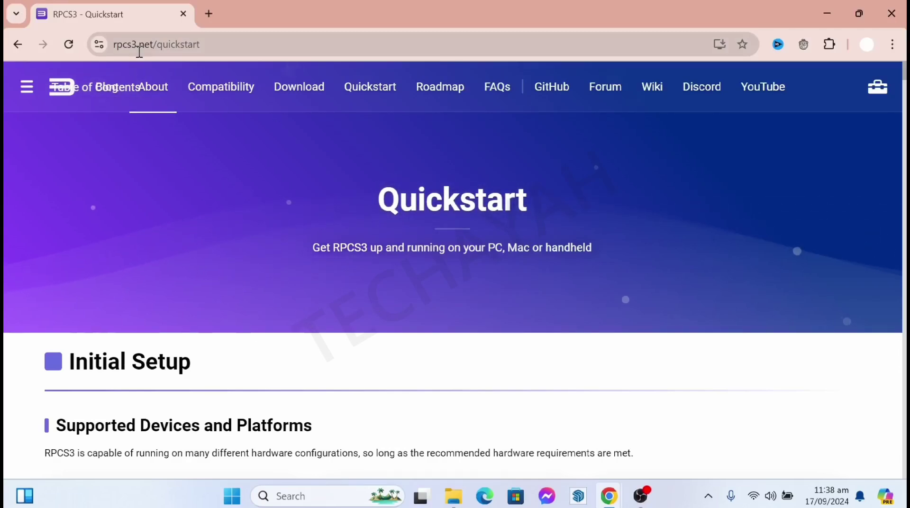
- Scroll the rpcs3.net Quickstart page down to PC Requirements and highlight the CPU requirements
left_click(213, 44)
scroll(286, 237, "down", 6)
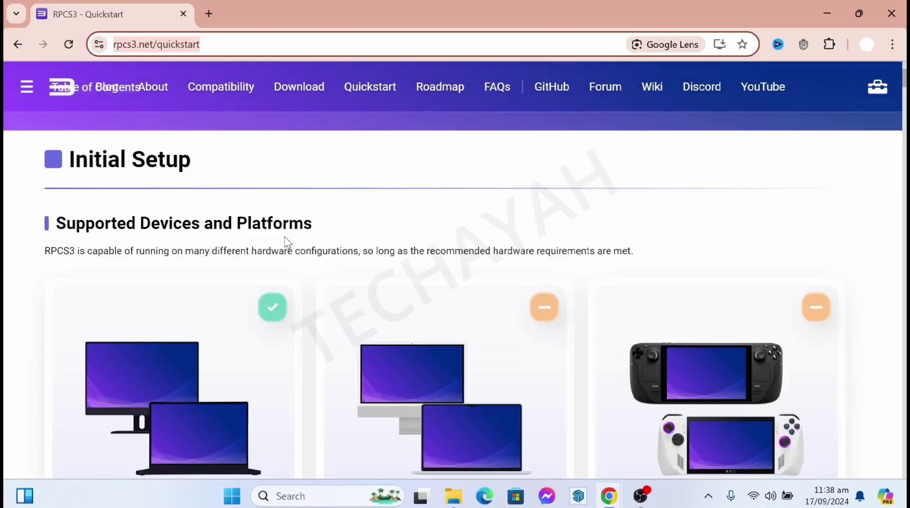
scroll(285, 237, "down", 4)
scroll(248, 258, "down", 8)
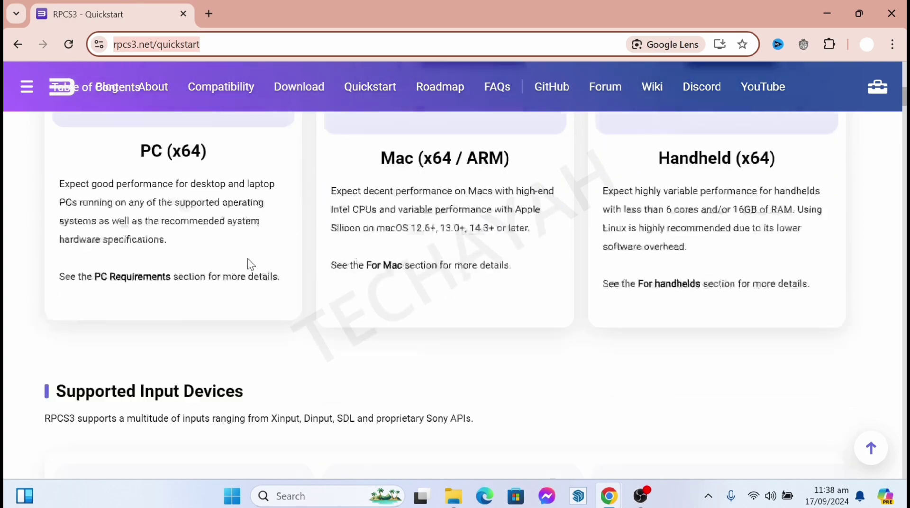
scroll(247, 258, "down", 8)
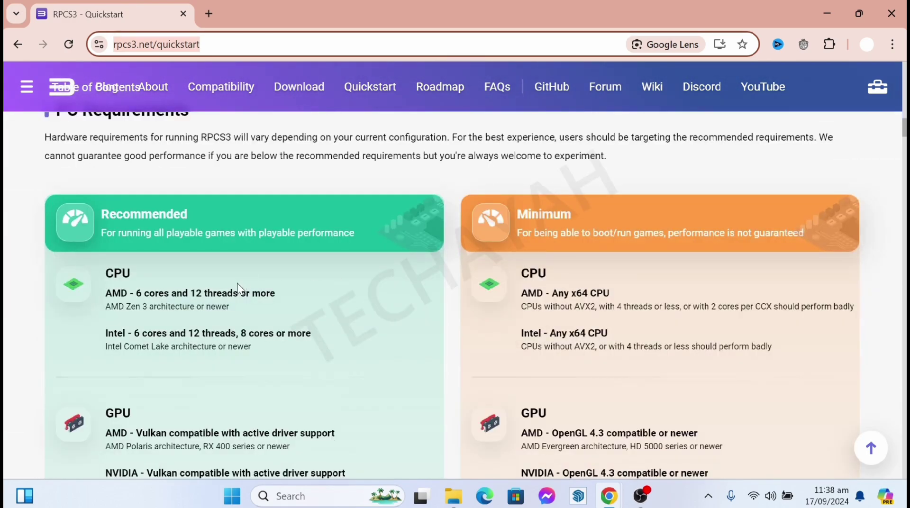
scroll(237, 280, "up", 1)
scroll(236, 270, "down", 1)
left_click_drag(95, 272, 244, 356)
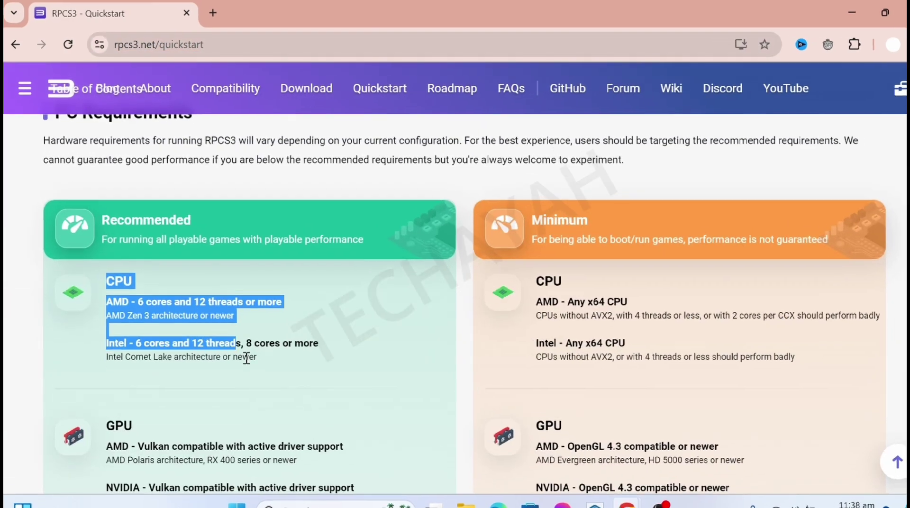
left_click(356, 398)
- Highlight both GPU requirement entries, then scroll down to the Download RPCS3 cards
scroll(362, 391, "down", 3)
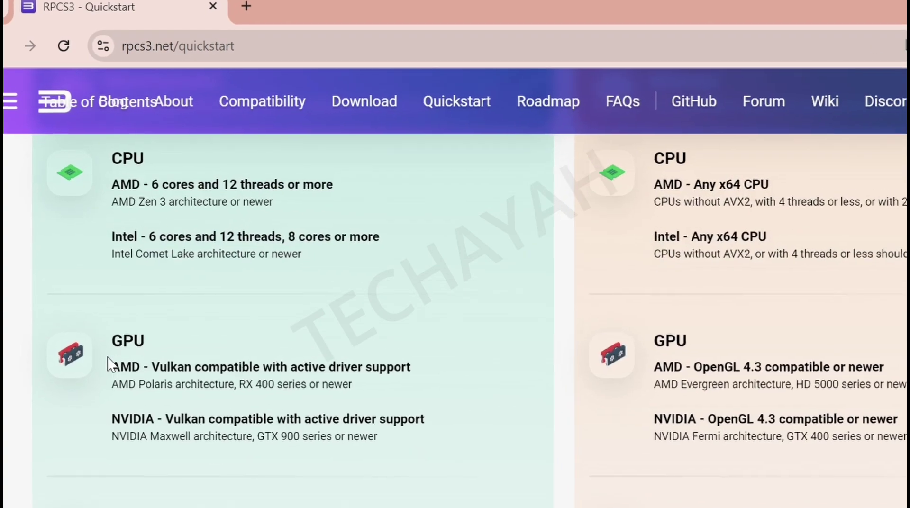
left_click_drag(109, 350, 476, 418)
left_click(561, 499)
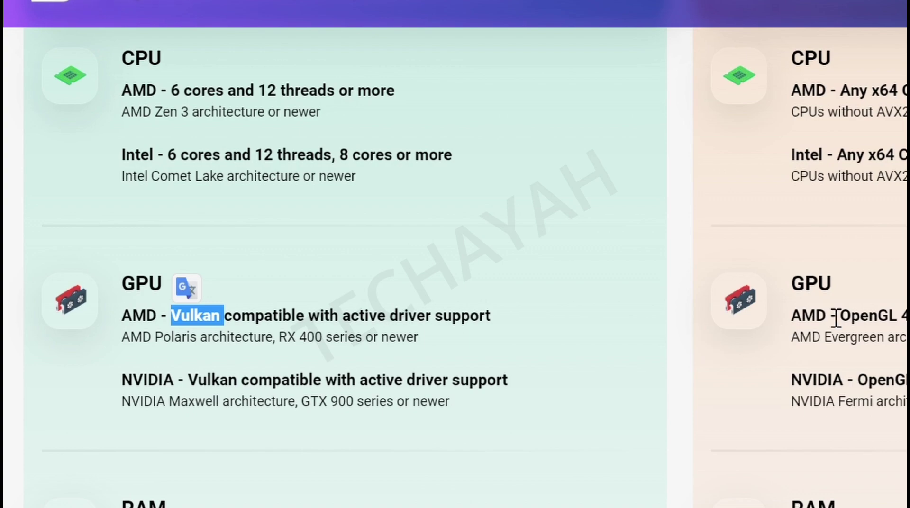
scroll(837, 318, "up", 5)
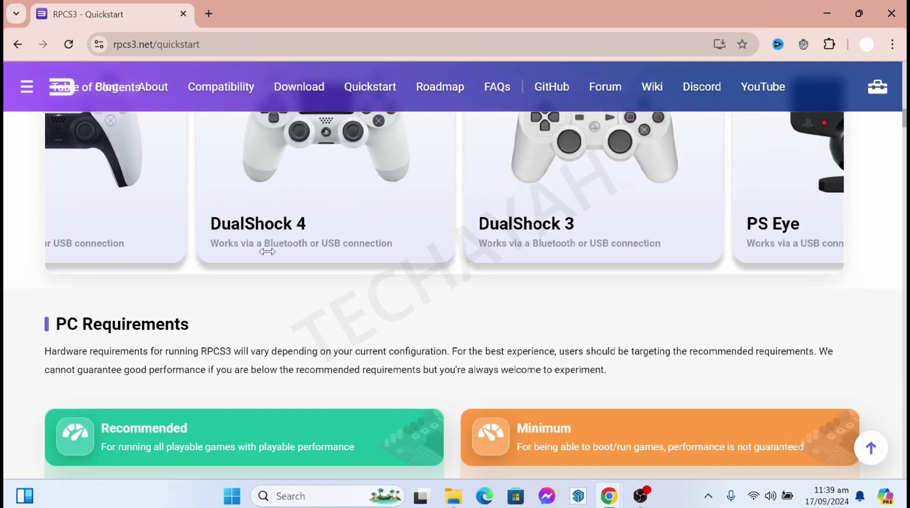
scroll(273, 351, "down", 15)
scroll(300, 346, "down", 20)
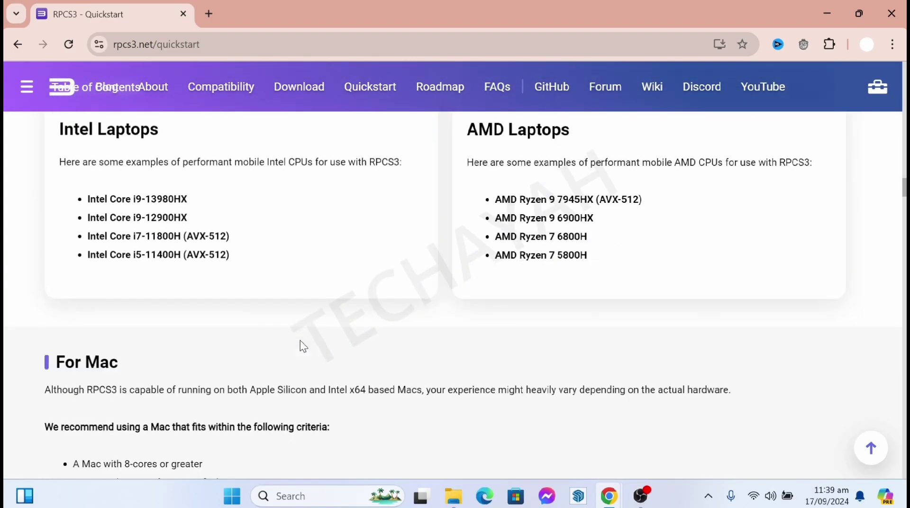
scroll(253, 382, "down", 15)
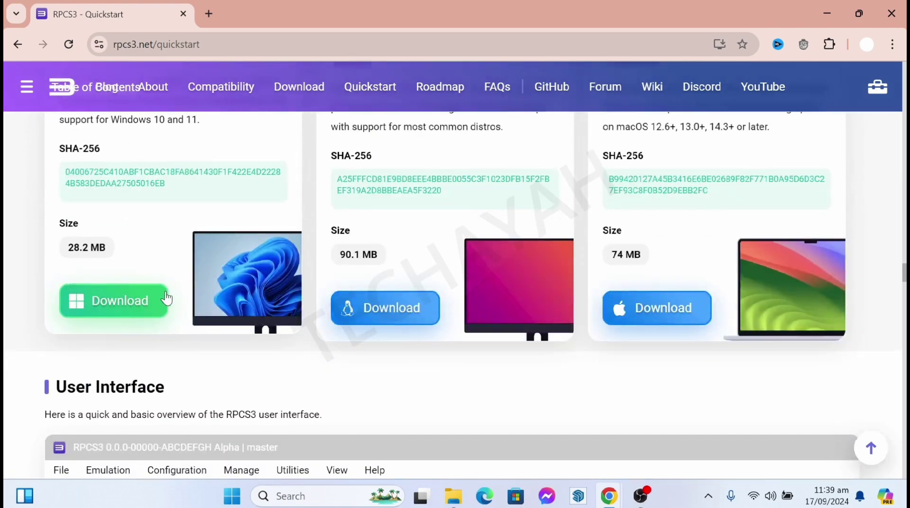
scroll(255, 237, "up", 3)
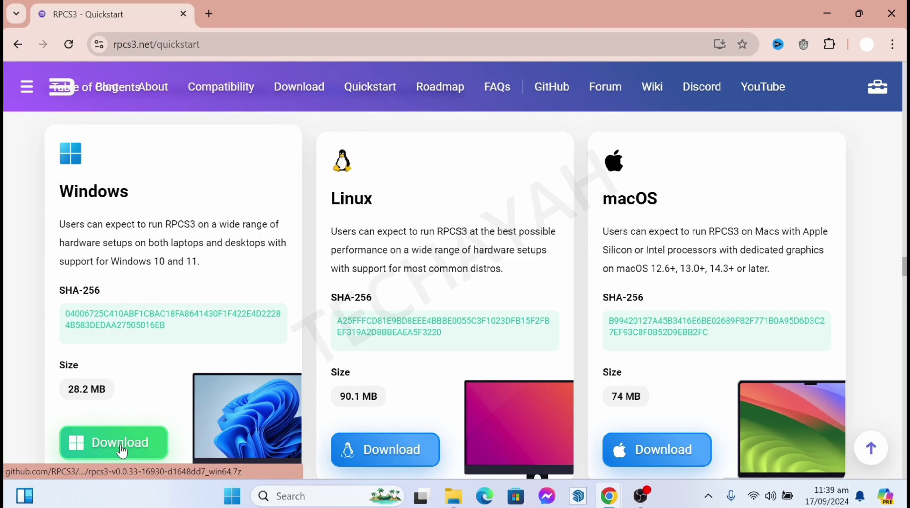
- Download the 28.15 MB RPCS3 Windows archive with IDM into Downloads\Compressed
left_click(171, 448)
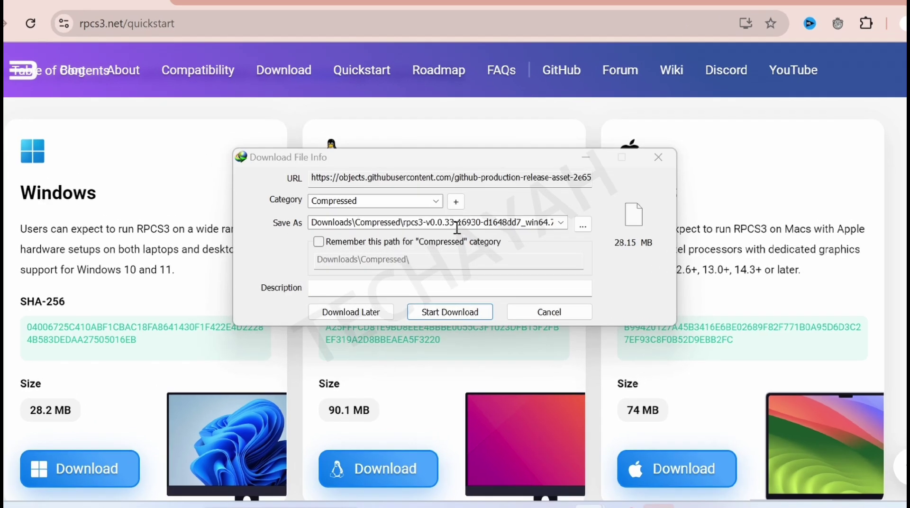
left_click_drag(457, 227, 592, 226)
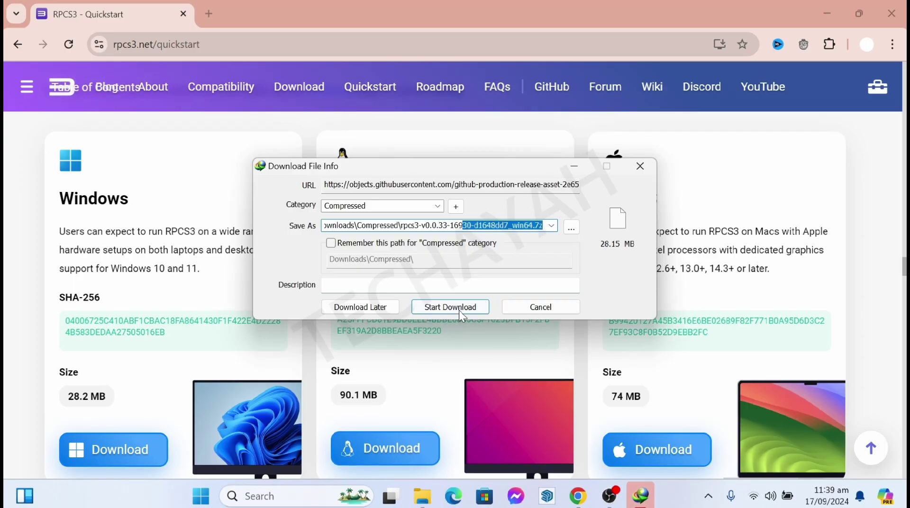
left_click(459, 311)
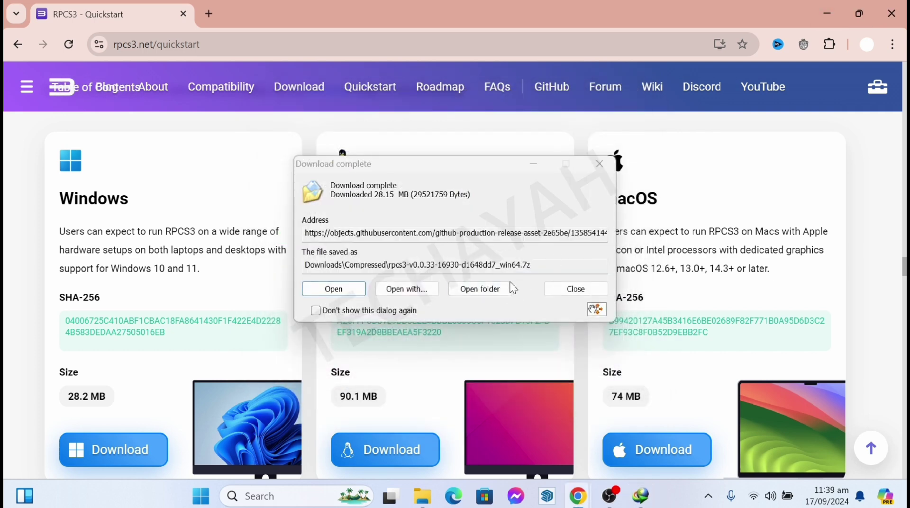
- Open the Compressed folder, then start a romsfun.com address in a new Chrome tab
left_click(506, 293)
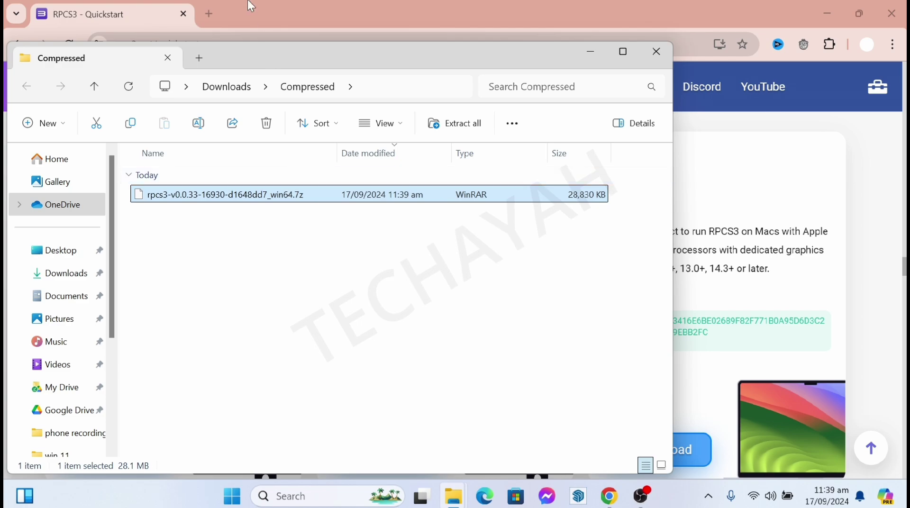
left_click(340, 45)
type("R")
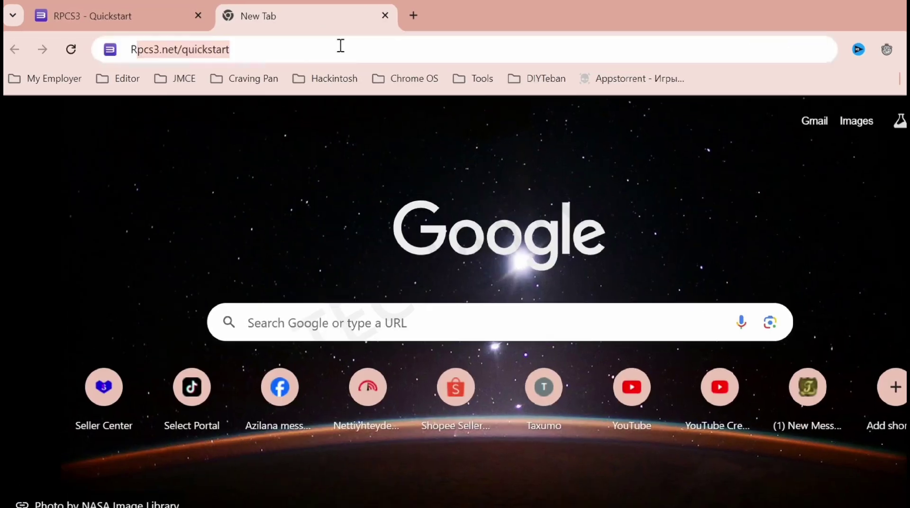
type("O")
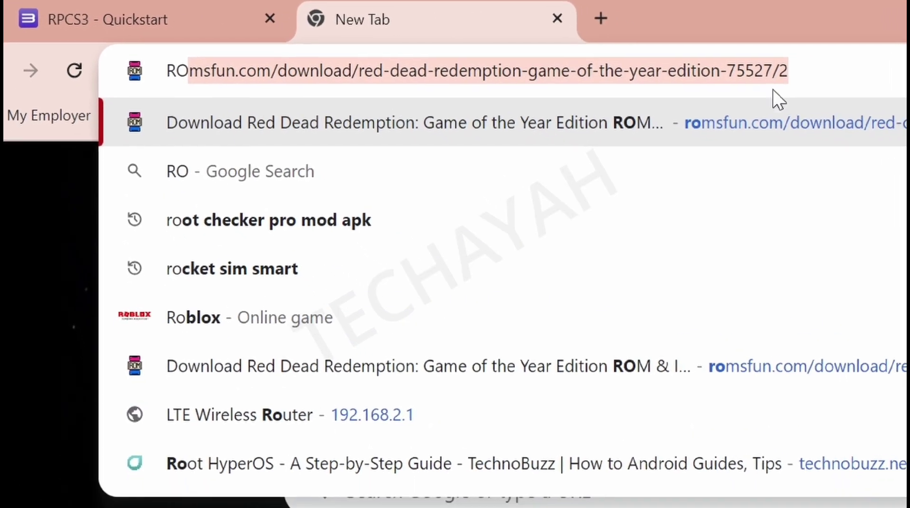
- Trim the suggested address and load the romsfun.com home page
left_click_drag(834, 71, 625, 94)
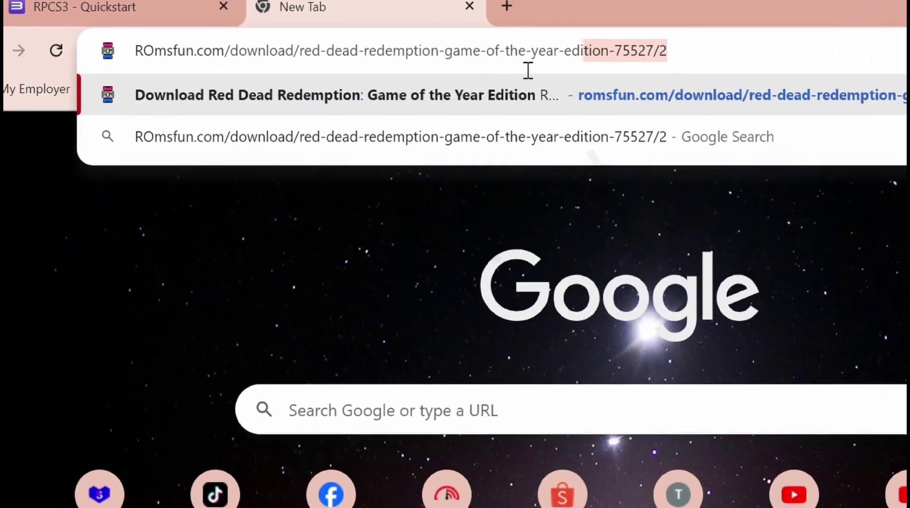
left_click_drag(527, 70, 230, 77)
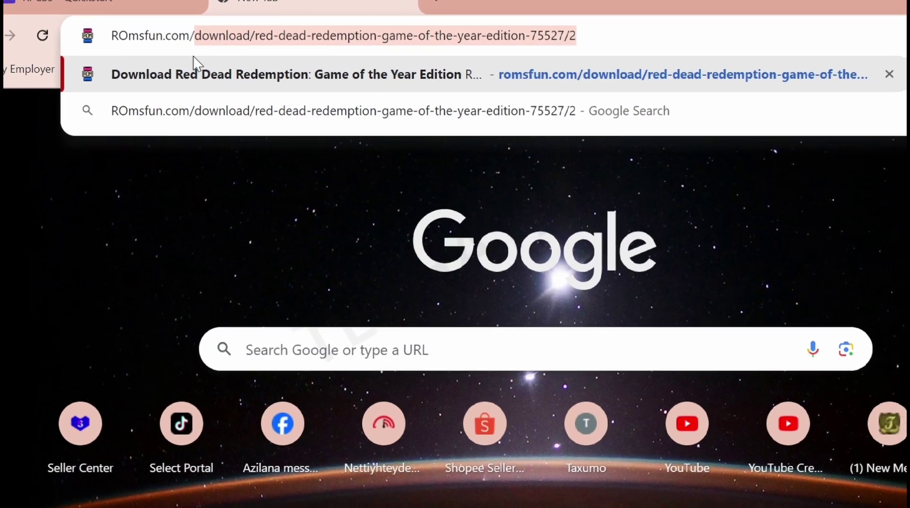
key("BackSpace")
key("Return")
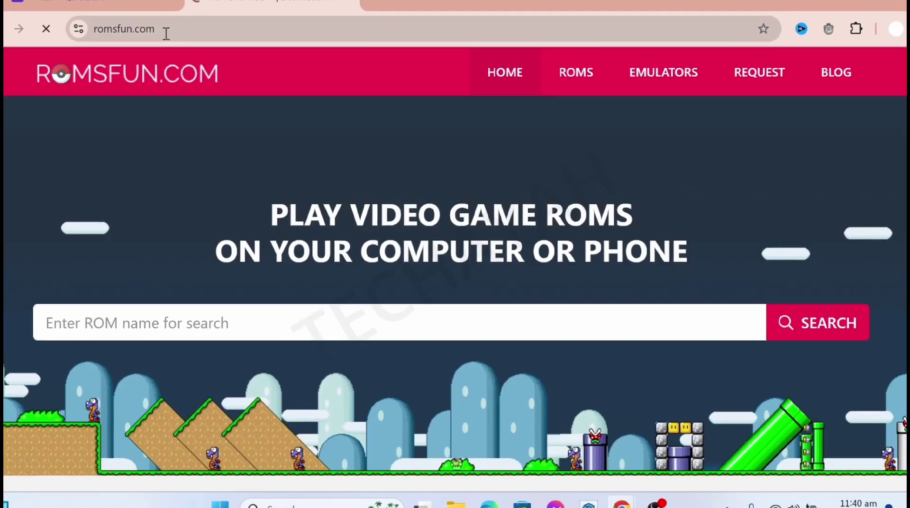
scroll(526, 218, "down", 8)
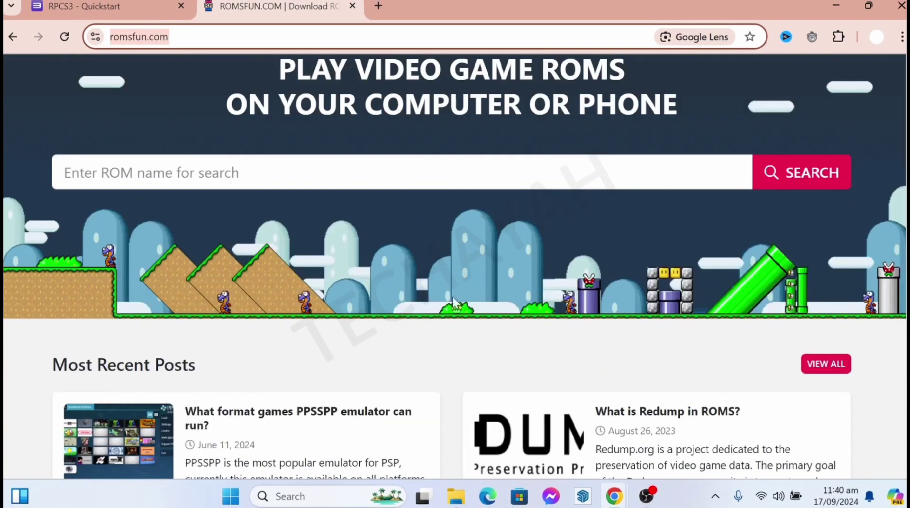
scroll(426, 305, "up", 8)
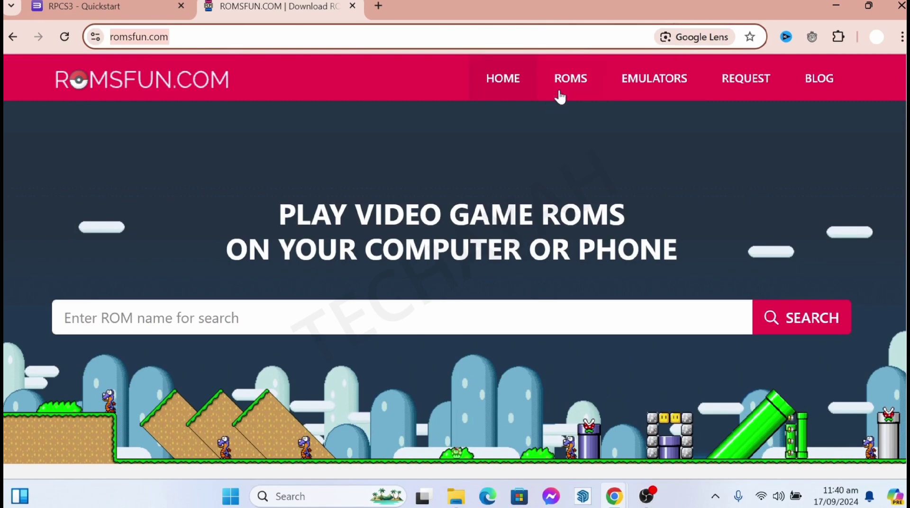
- Browse ROMS > PS3 and open the Red Dead Redemption game page
left_click(559, 93)
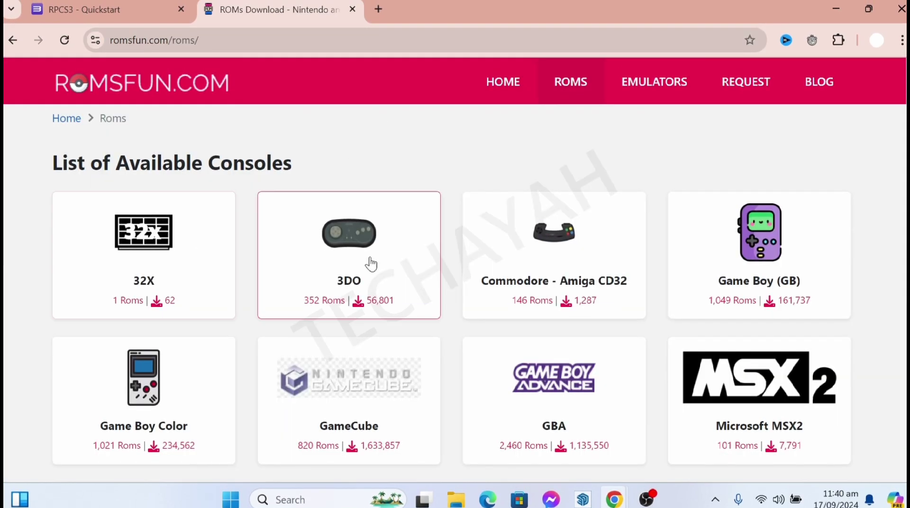
scroll(521, 270, "down", 6)
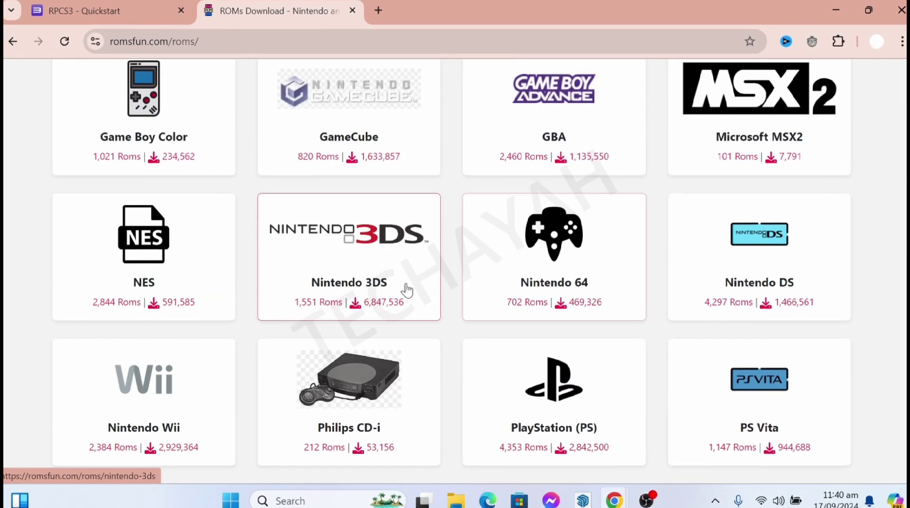
scroll(407, 290, "down", 8)
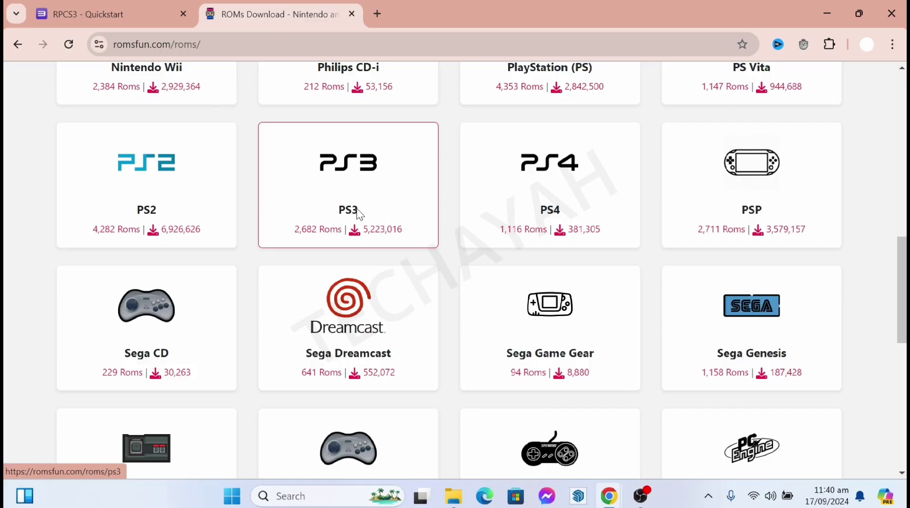
left_click(359, 214)
scroll(291, 228, "down", 5)
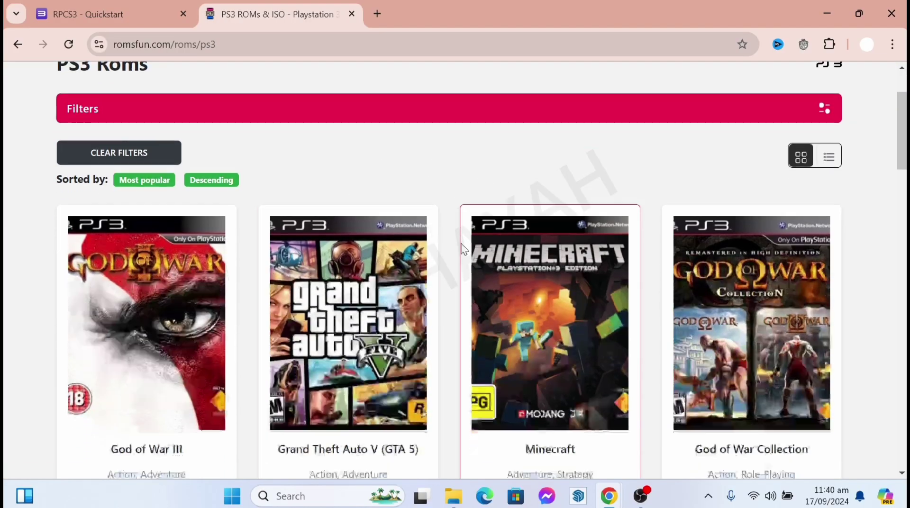
scroll(555, 213, "down", 5)
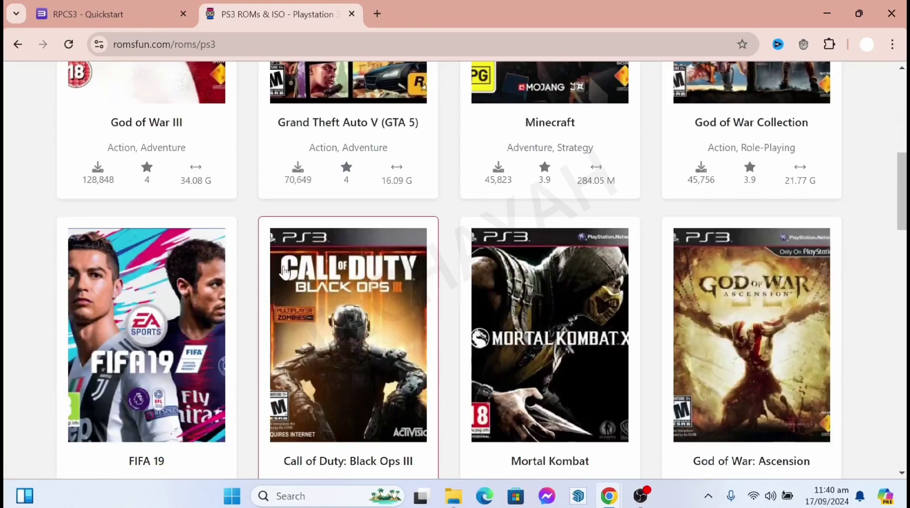
scroll(368, 274, "down", 6)
scroll(417, 276, "down", 5)
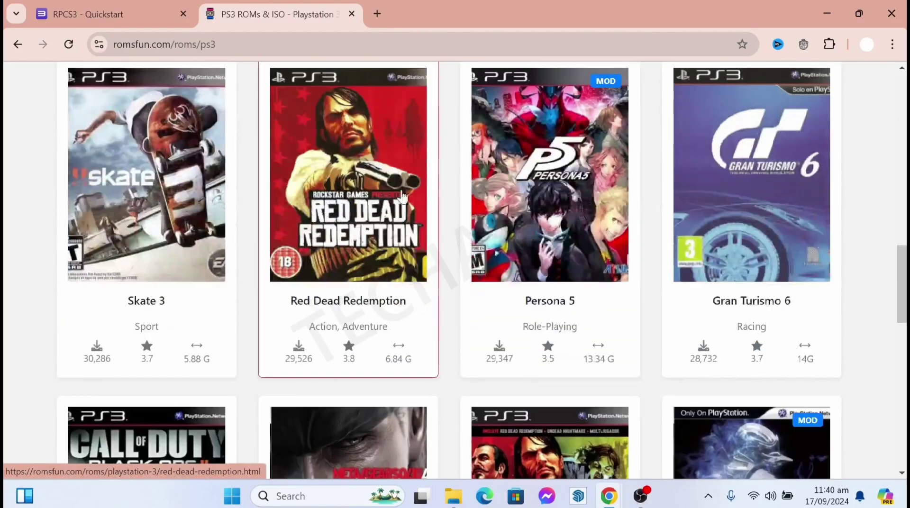
left_click(367, 256)
- Open the download links and choose Red Dead Redemption - Game of the Year Edition (USA)
scroll(468, 226, "down", 3)
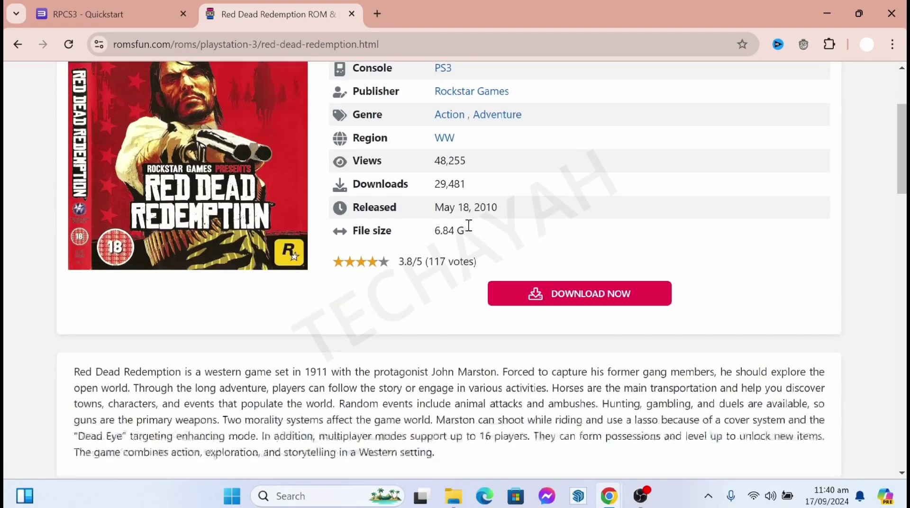
scroll(454, 241, "down", 5)
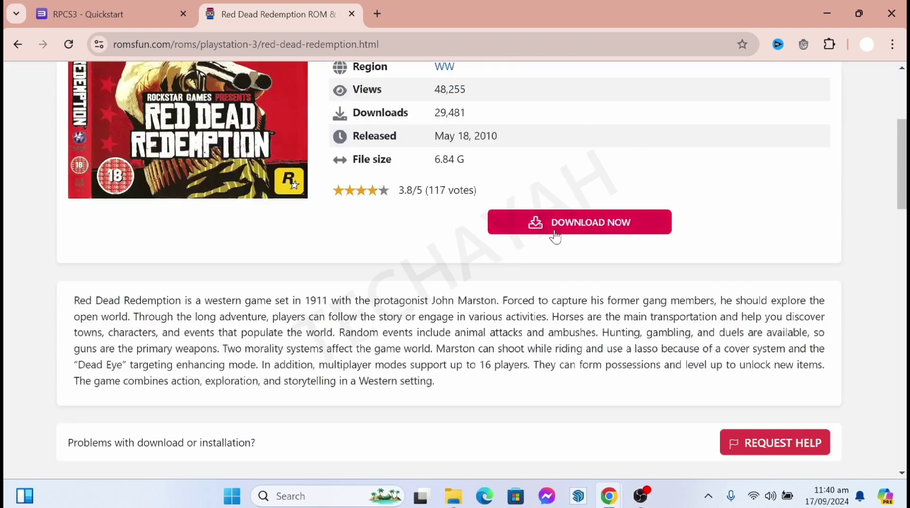
left_click(578, 223)
scroll(522, 223, "down", 3)
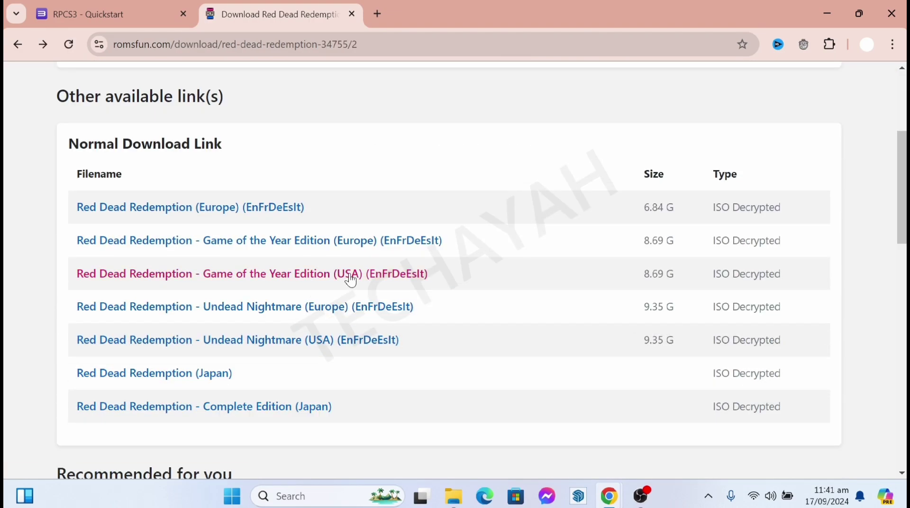
left_click(313, 274)
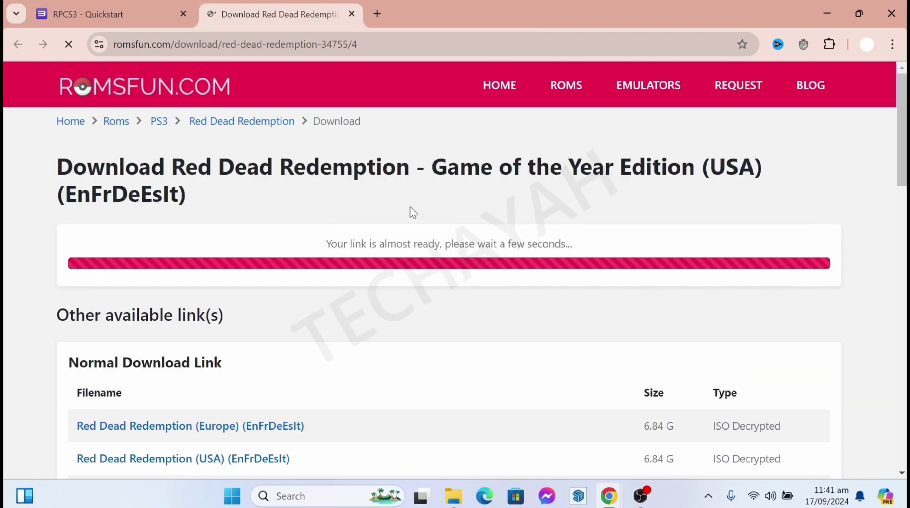
- Select the downloaded Red Dead Redemption 1.iso in Downloads\Compressed and start renaming it
scroll(412, 212, "down", 2)
scroll(333, 237, "up", 2)
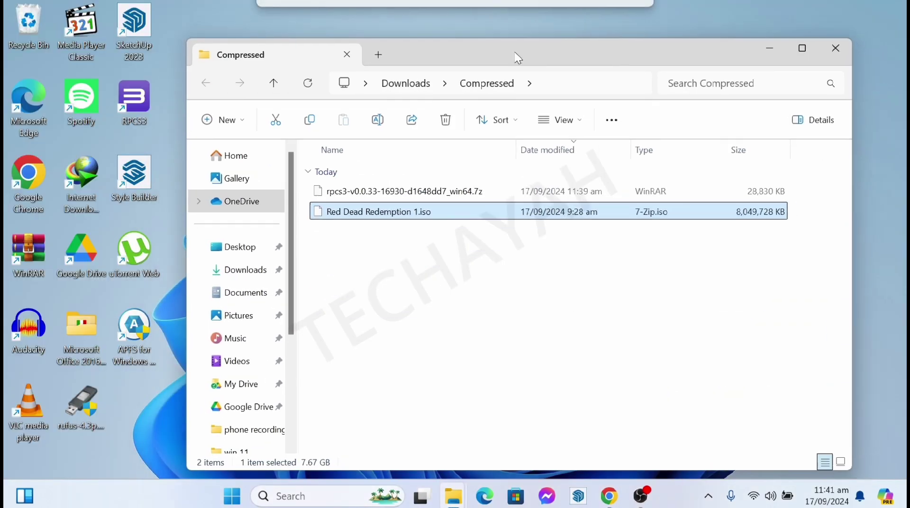
left_click_drag(518, 57, 500, 63)
left_click(395, 218)
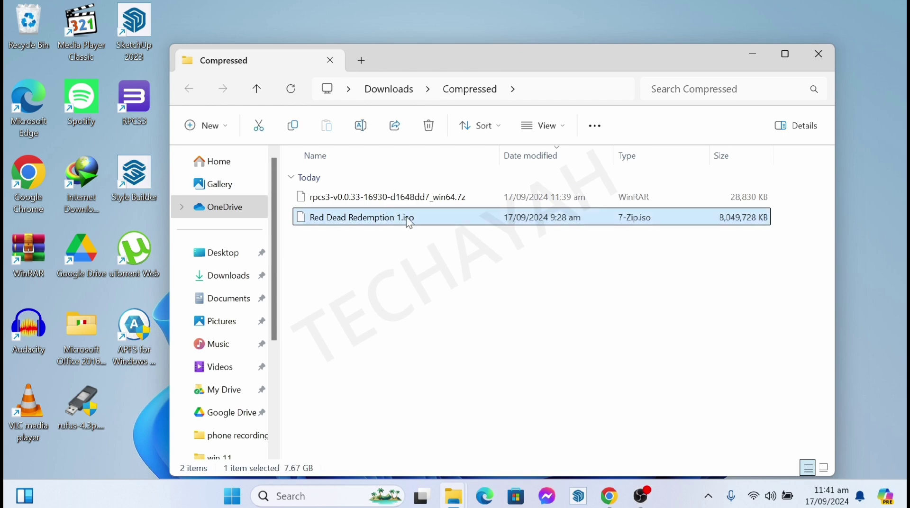
- Cancel the ISO rename, inspect the rpcs3 .7z's 7-Zip menu, then return to Chrome
left_click(476, 326)
left_click(434, 194)
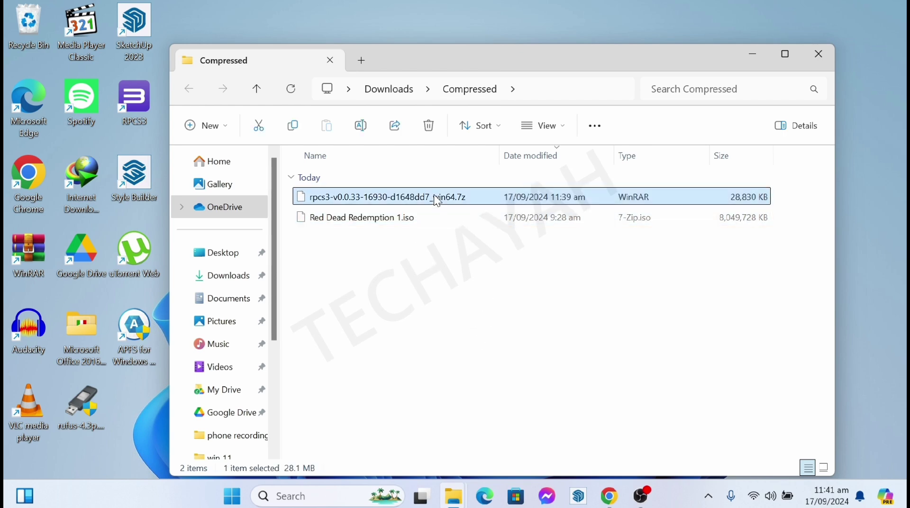
right_click(402, 189)
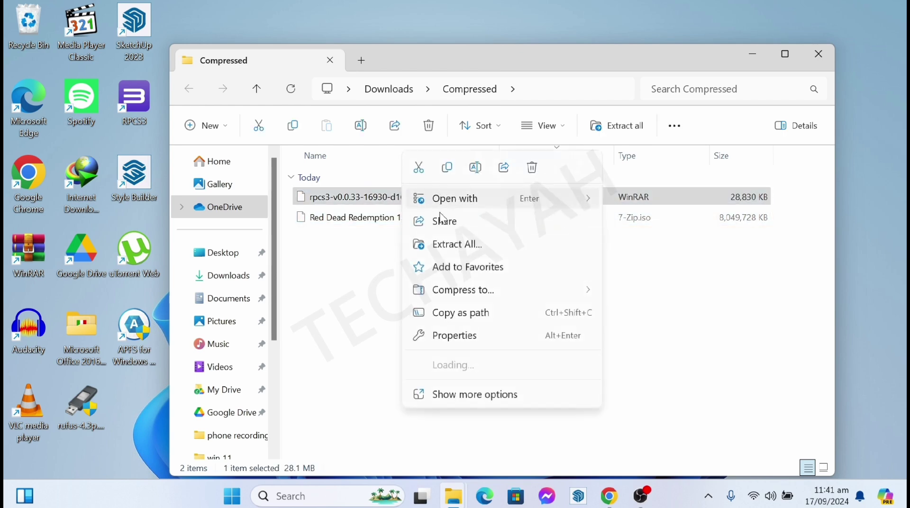
left_click(462, 396)
mouse_move(447, 256)
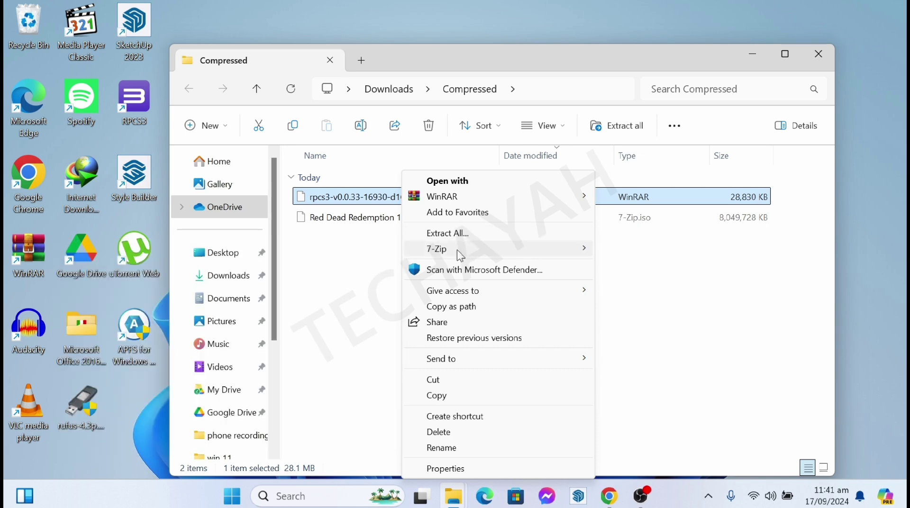
left_click(646, 277)
mouse_move(610, 502)
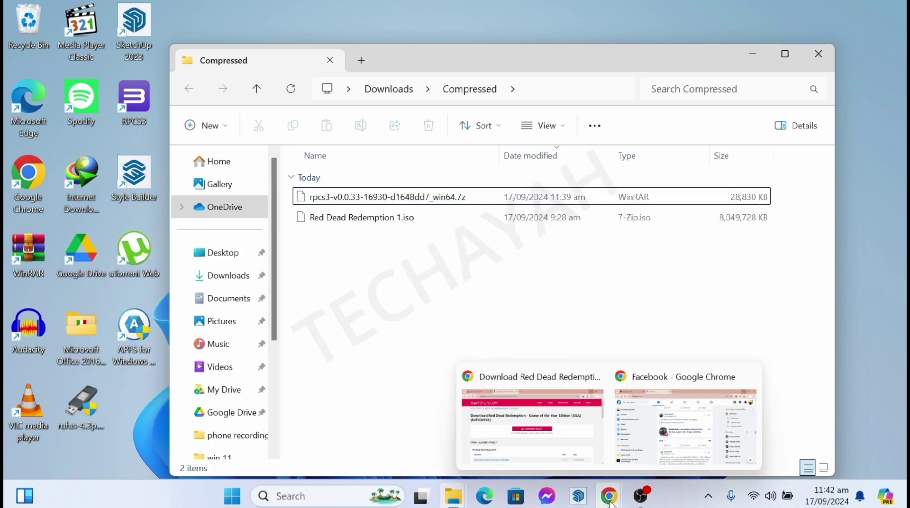
left_click(532, 426)
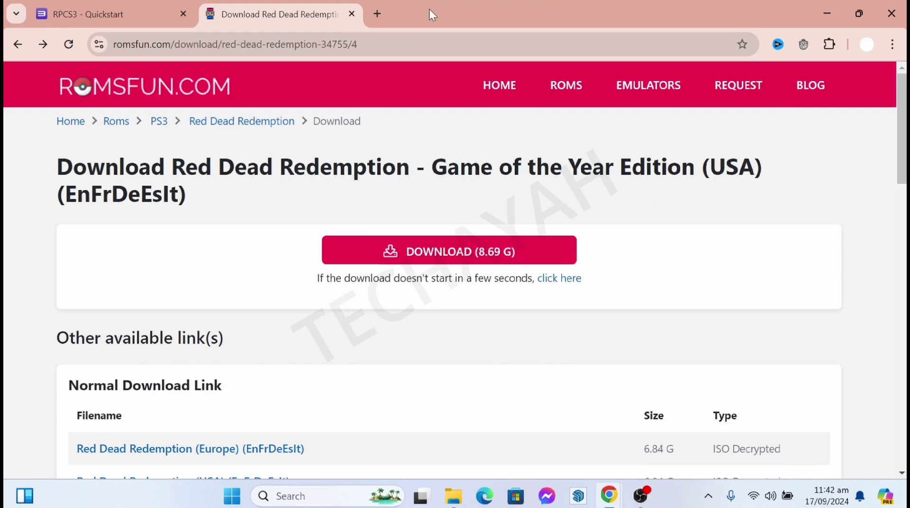
- Search 7zip and view the 7-Zip 24.08 download page, then close it and minimize Chrome
left_click(376, 14)
type("7zip")
key("Return")
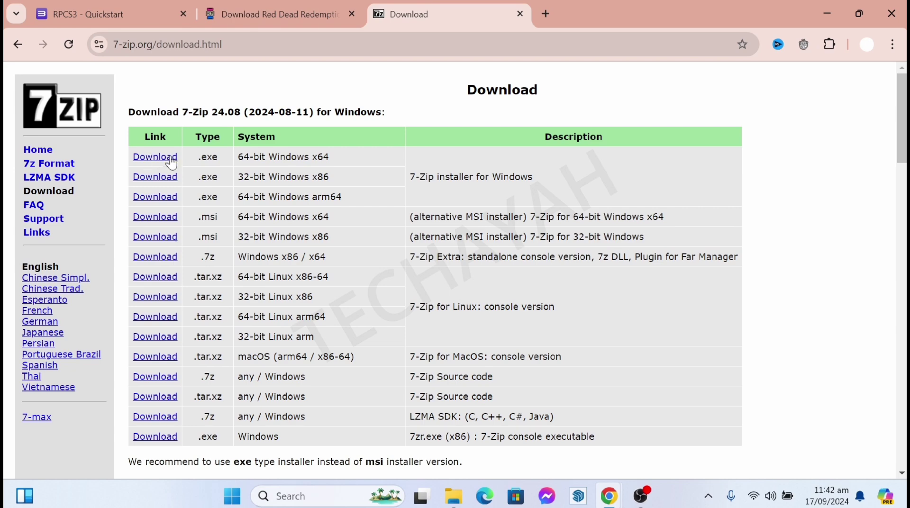
left_click(520, 14)
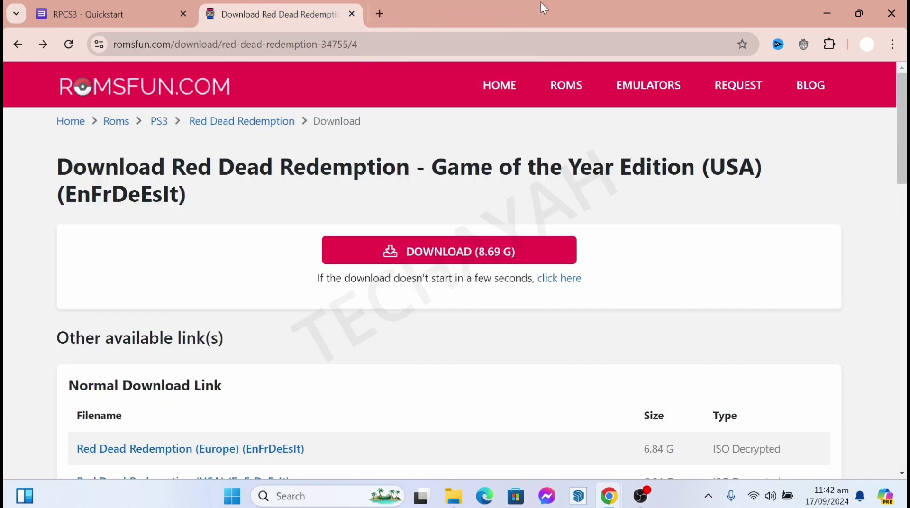
left_click(827, 13)
- Extract the rpcs3 .7z with 7-Zip to rpcs3-v0.0.33-16930-d1648dd7_win64\, then delete the archive
right_click(372, 194)
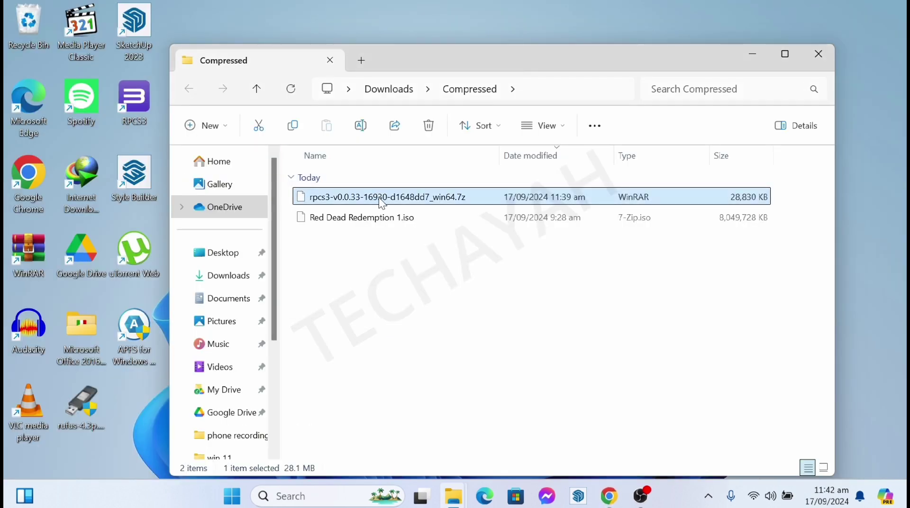
left_click(335, 270)
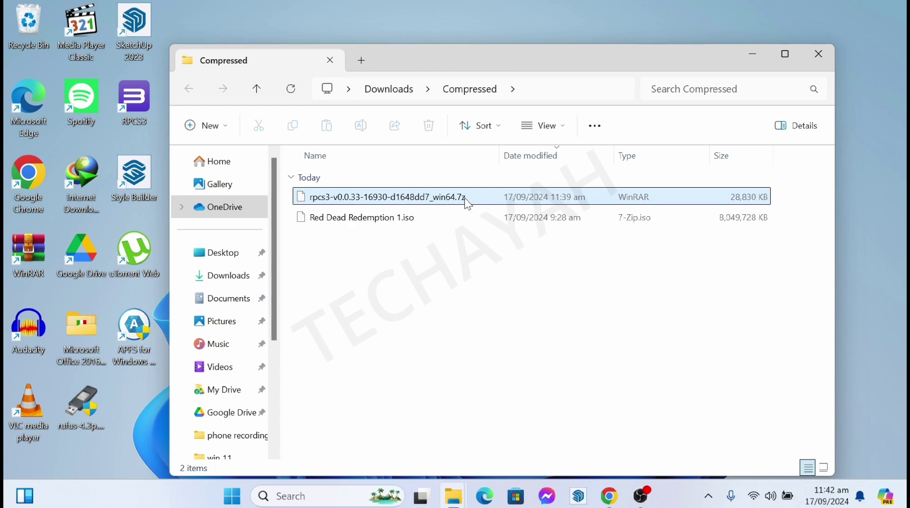
right_click(431, 203)
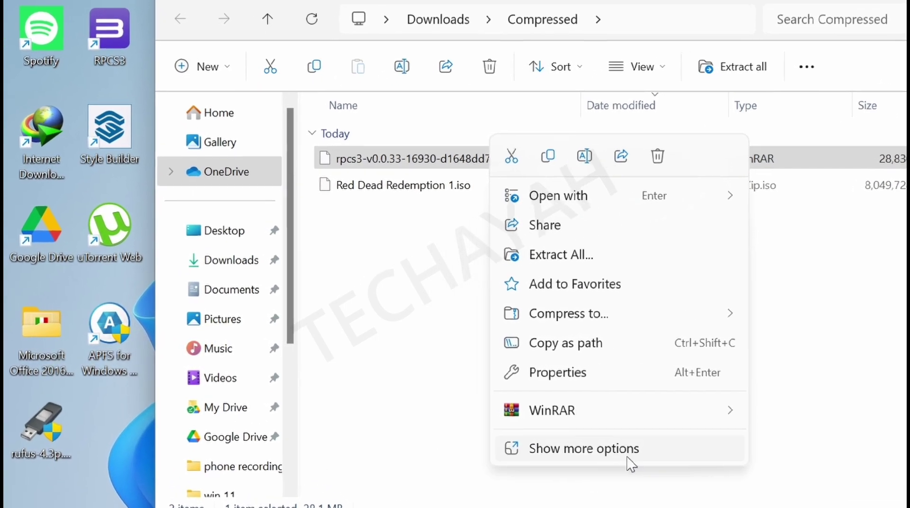
left_click(615, 446)
mouse_move(630, 226)
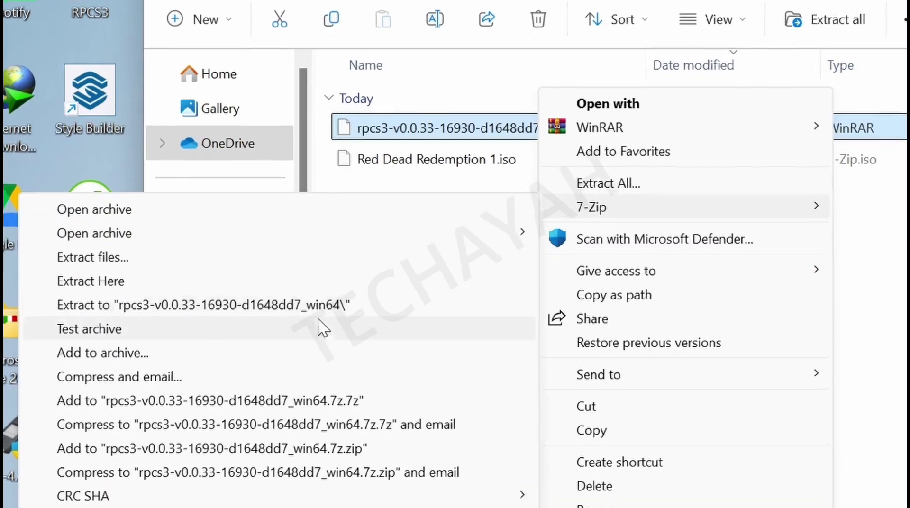
left_click(284, 305)
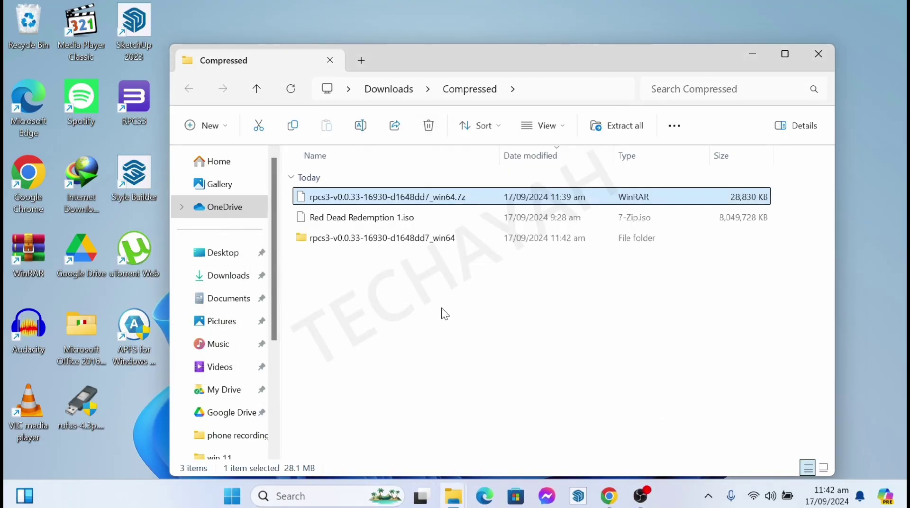
key("Delete")
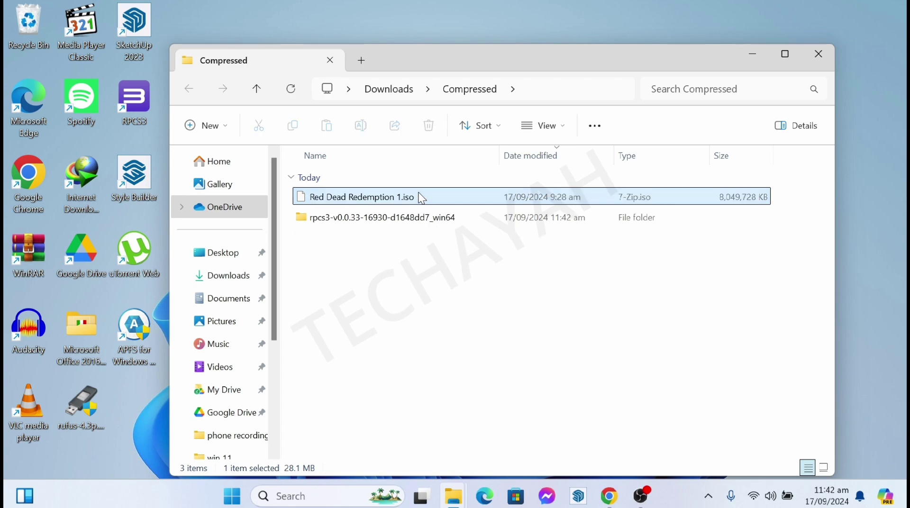
- Open the rpcs3-v0.0.33-16930-d1648dd7_win64 folder and run rpcs3.exe
left_click(402, 217)
key("F2")
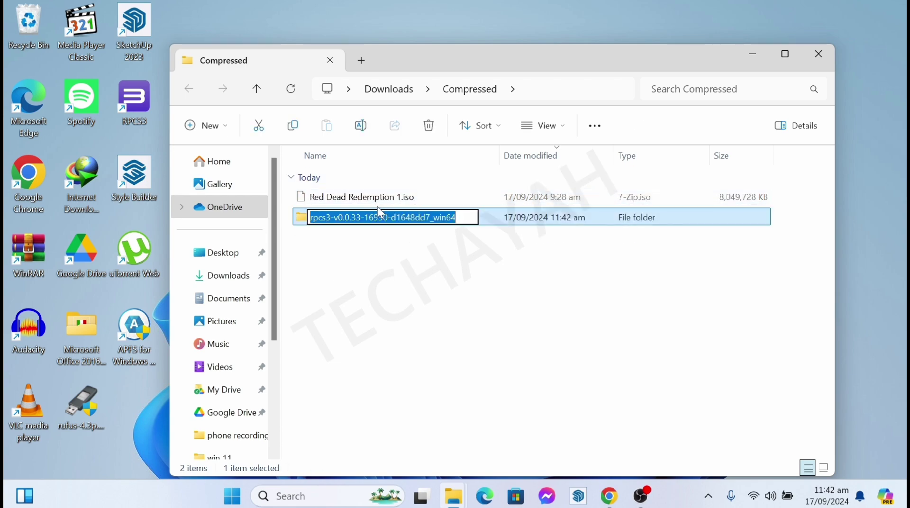
double_click(303, 217)
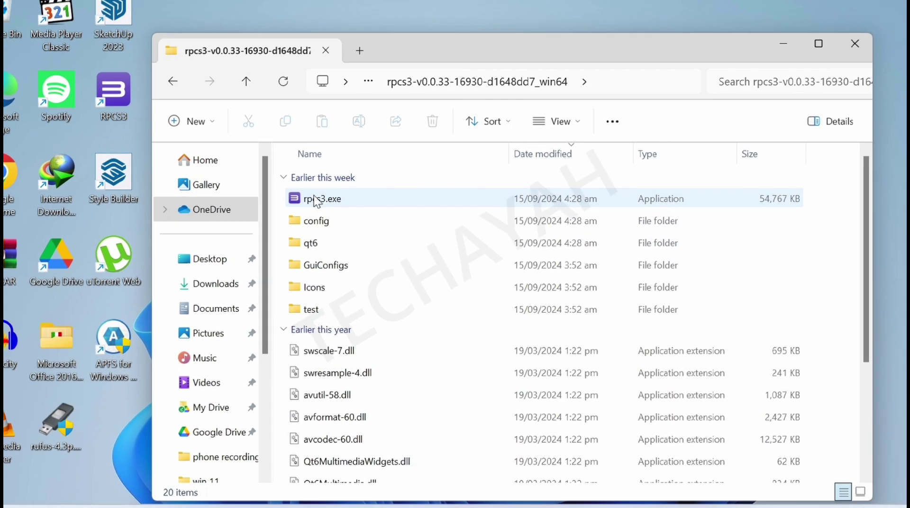
left_click(316, 200)
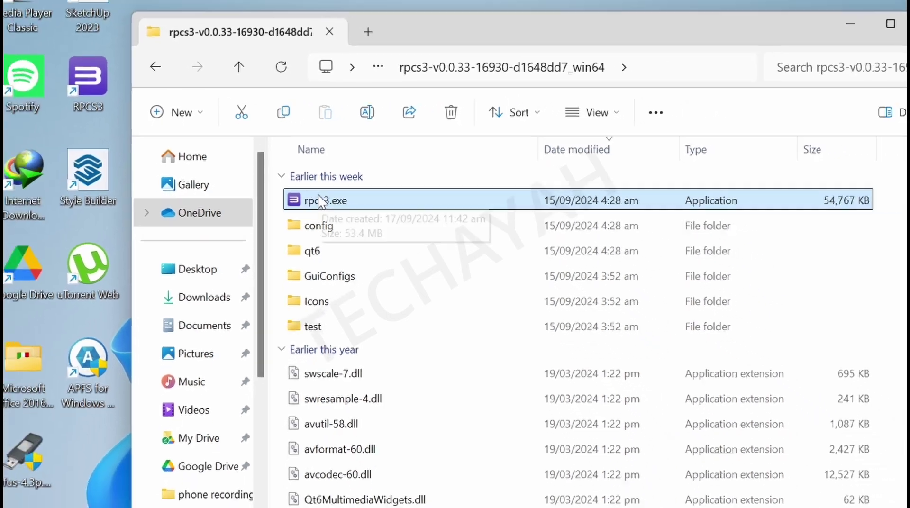
double_click(320, 201)
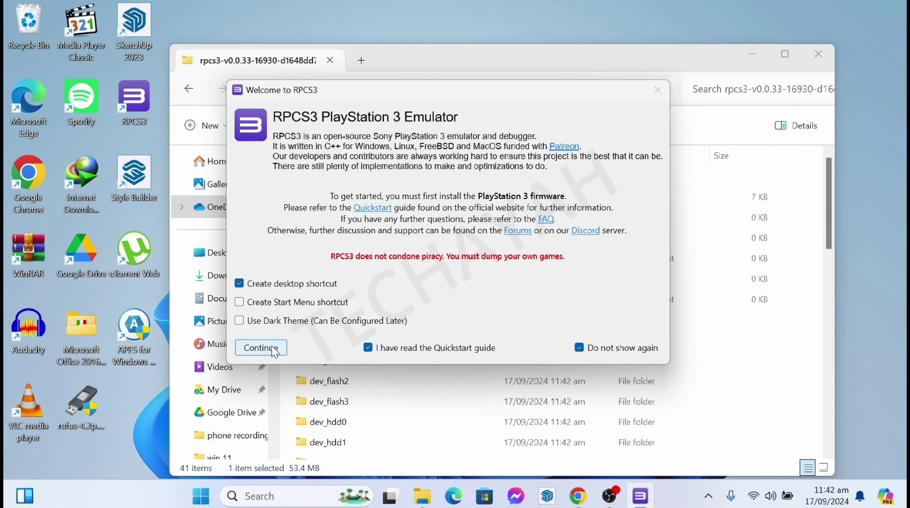
- Continue past the RPCS3 Welcome dialog and move the RPCS3 window to the right
left_click(261, 348)
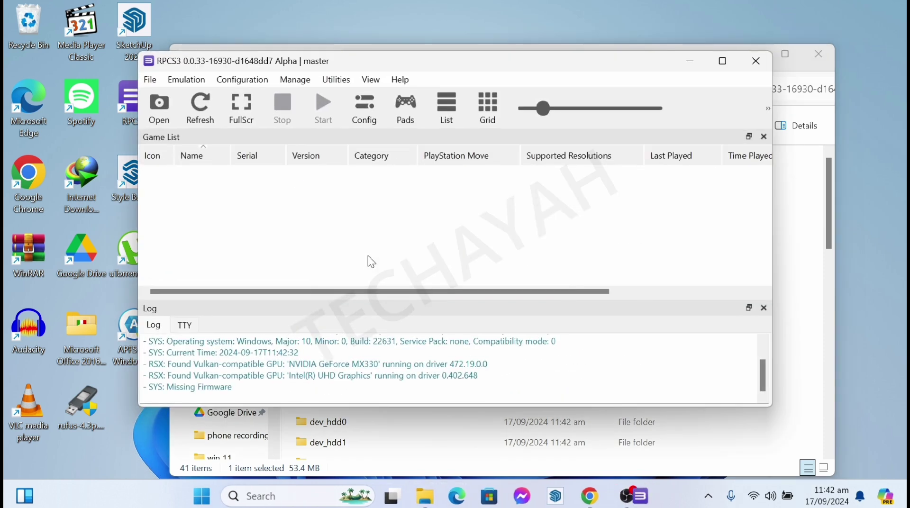
left_click_drag(227, 68, 254, 120)
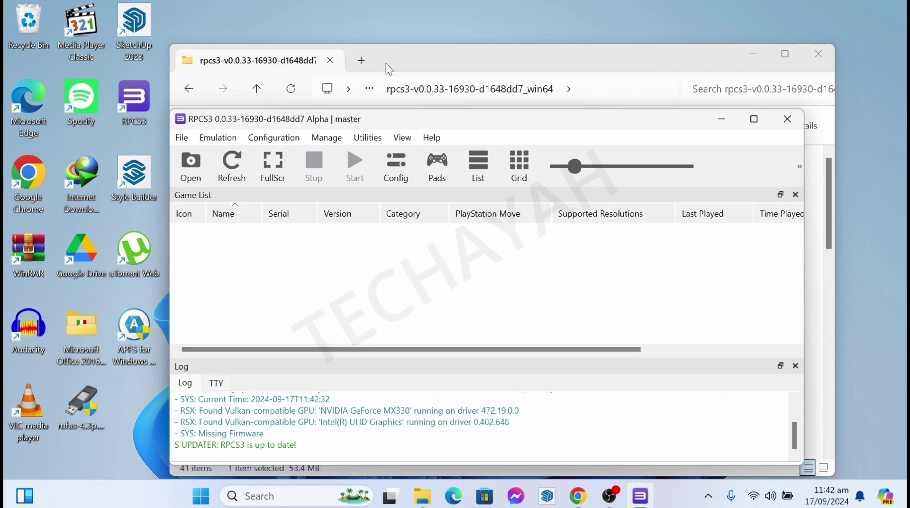
key("alt+Tab")
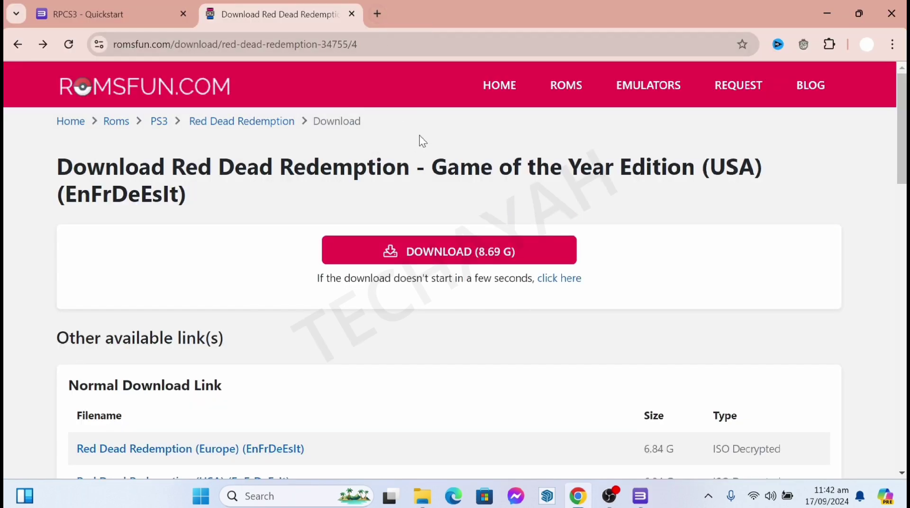
scroll(386, 261, "down", 4)
left_click(647, 496)
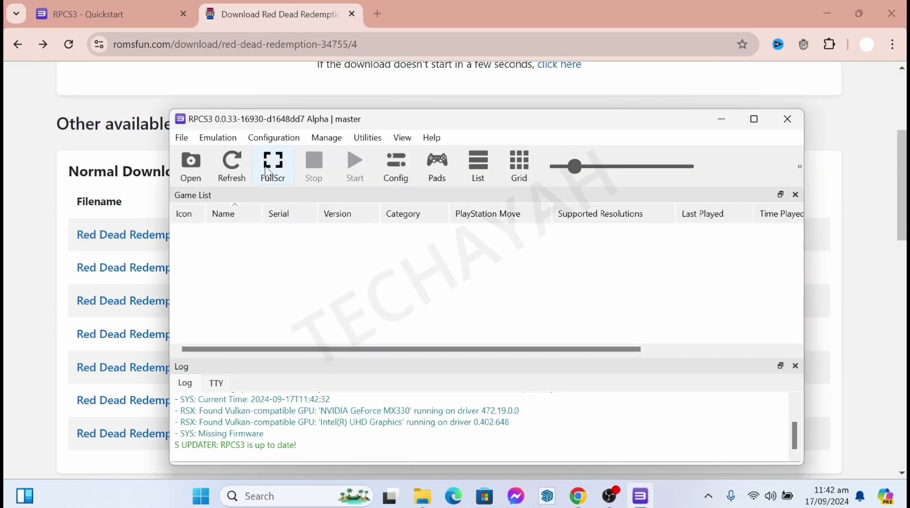
- Start File > Install Firmware, then cancel choosing a PS3UPDAT.PUP file
left_click(182, 138)
left_click(229, 283)
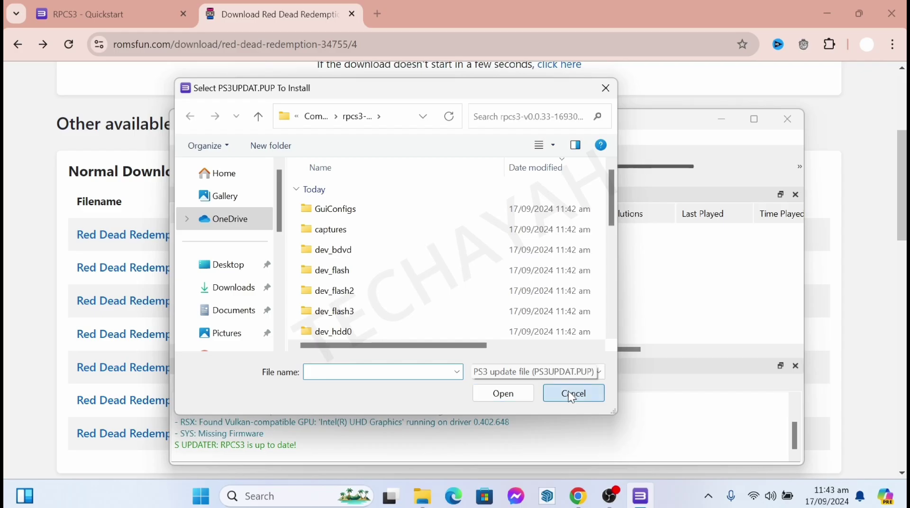
left_click(571, 393)
- Search 'ps3 firmware' in a new tab and open the playstation.com system software update page
left_click(394, 11)
left_click(378, 13)
type("PS")
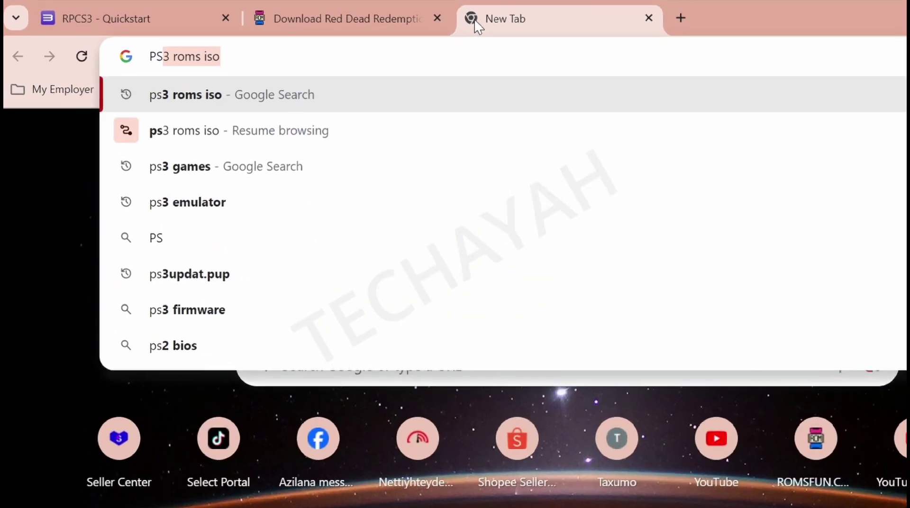
type("3 FOR")
key("BackSpace")
key("BackSpace")
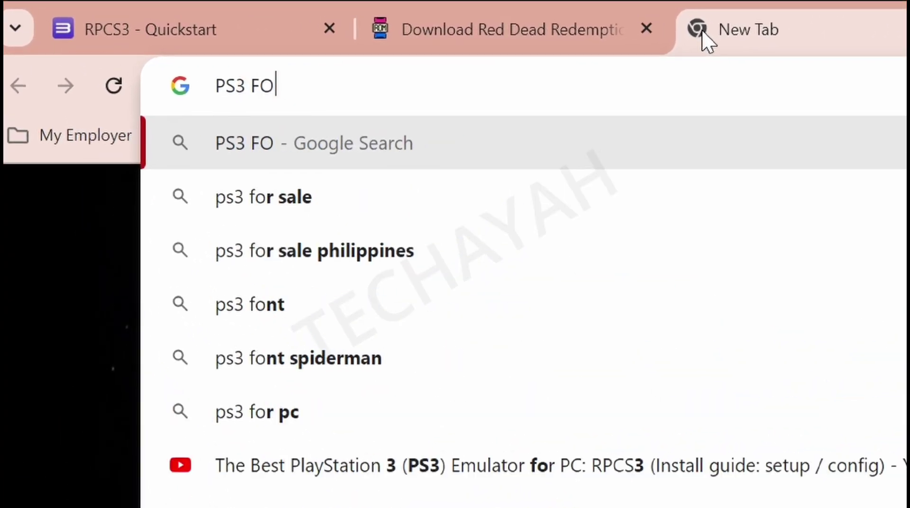
key("BackSpace")
type("IM")
key("Down")
key("Return")
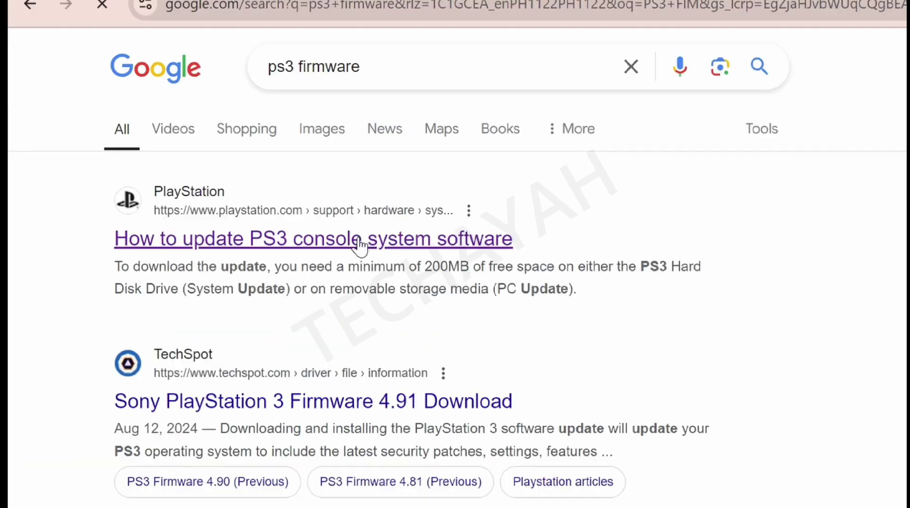
left_click(347, 235)
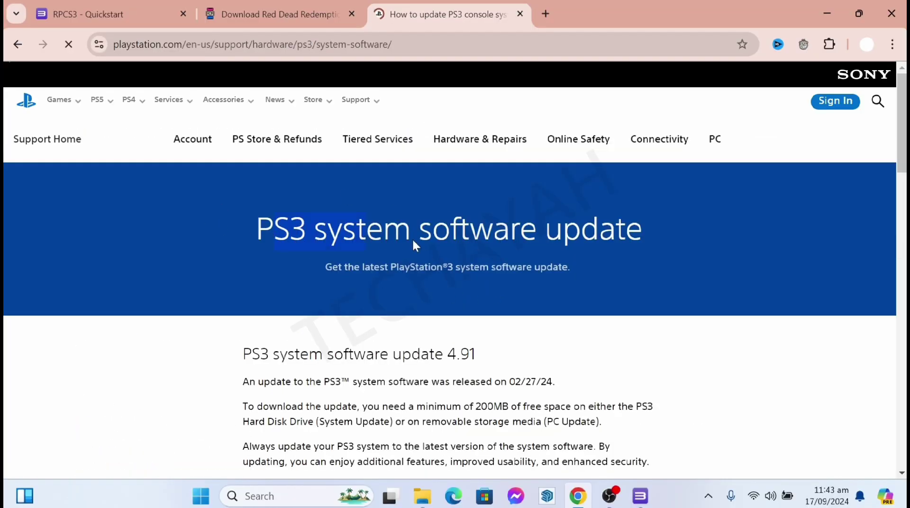
- Scroll the PS3 update 4.91 page and expand the Reinstall using a computer section
scroll(472, 274, "down", 6)
scroll(472, 274, "up", 1)
scroll(299, 300, "down", 4)
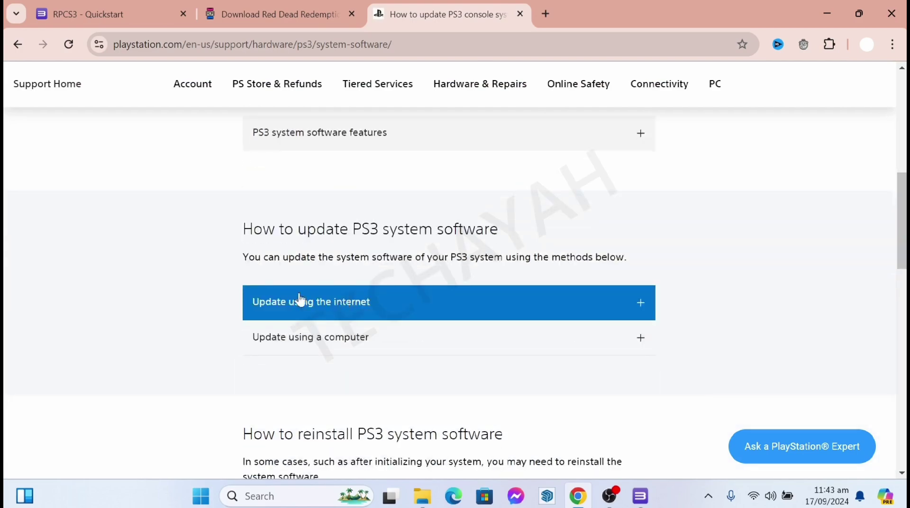
scroll(300, 300, "down", 5)
scroll(419, 268, "down", 6)
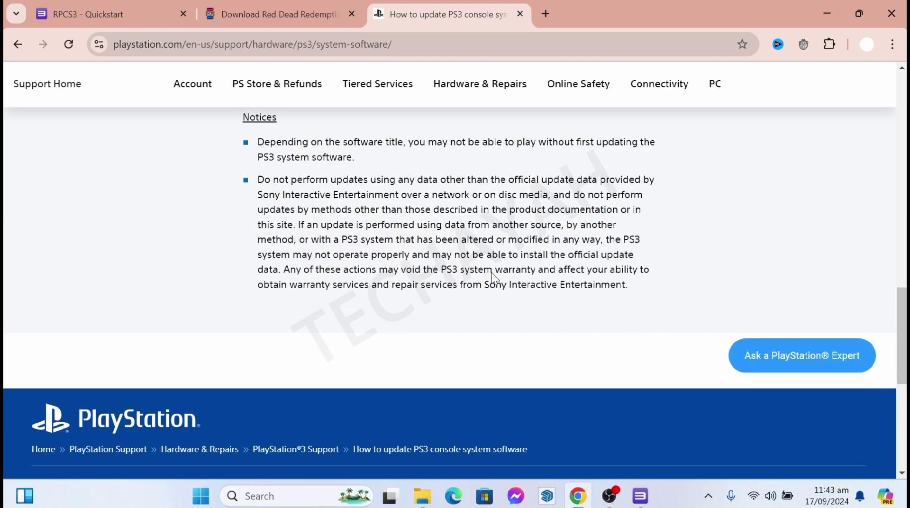
scroll(492, 278, "up", 9)
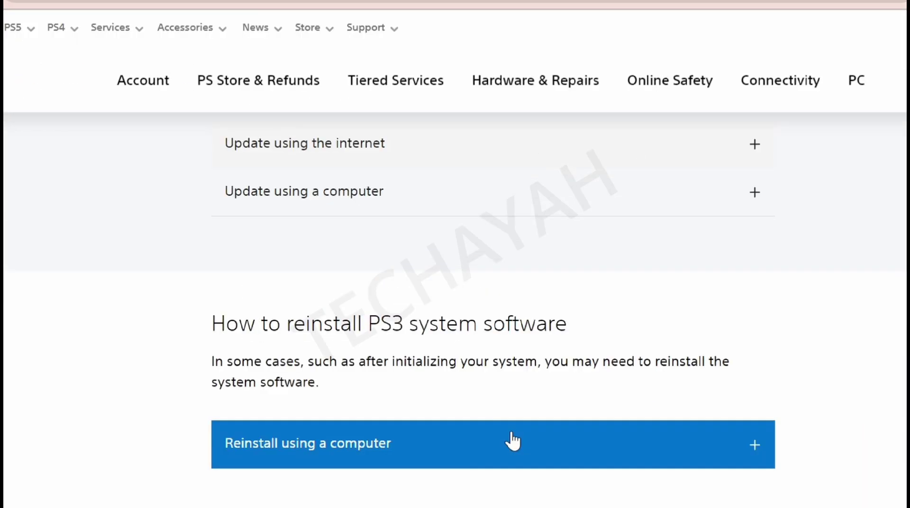
left_click(462, 377)
scroll(342, 292, "down", 4)
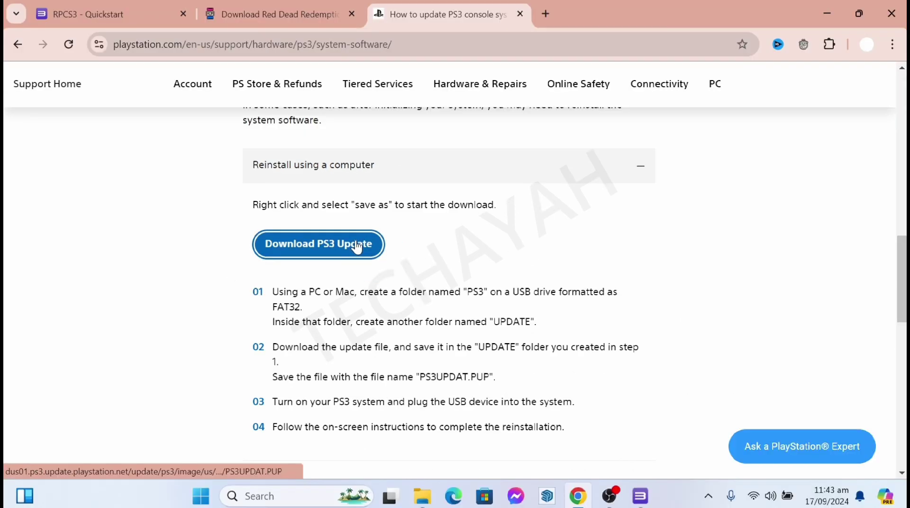
- Save the PS3UPDAT.PUP link and browse the Save As dialog to Downloads\Compressed
right_click(361, 244)
key("k")
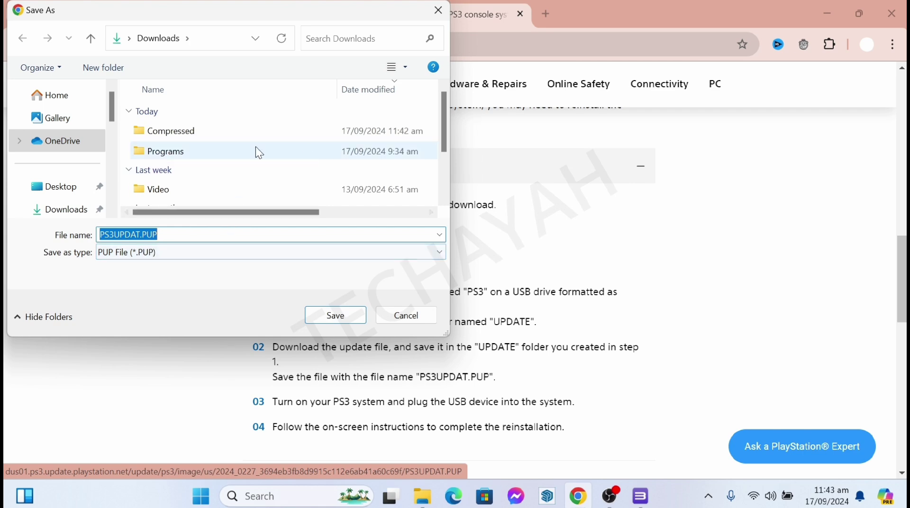
scroll(78, 189, "down", 1)
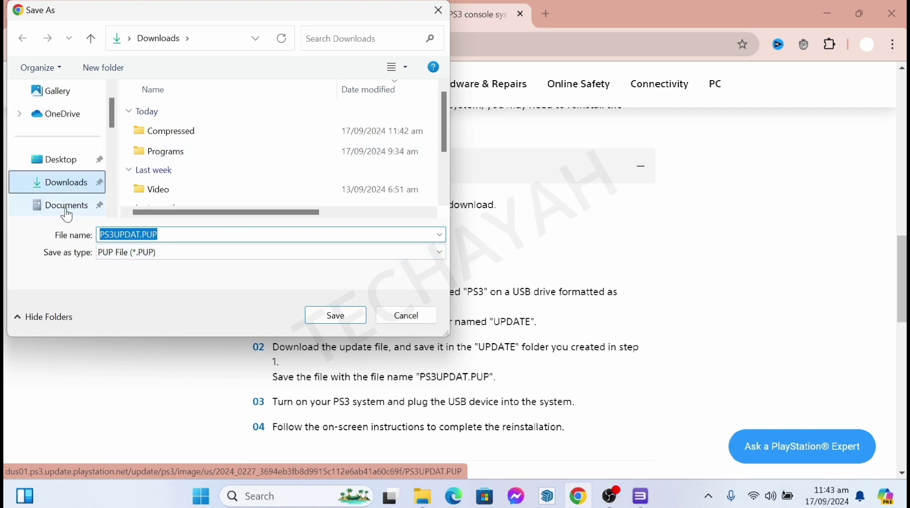
double_click(180, 137)
double_click(209, 133)
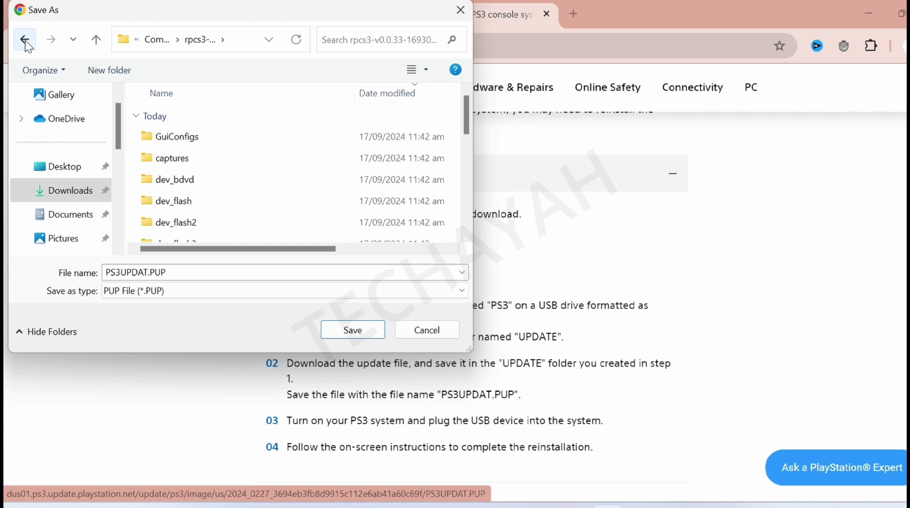
left_click(27, 44)
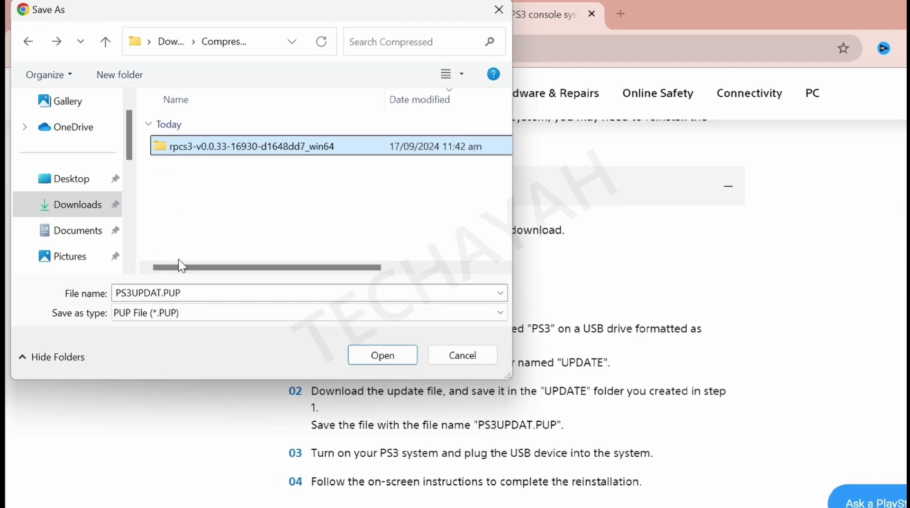
left_click(354, 330)
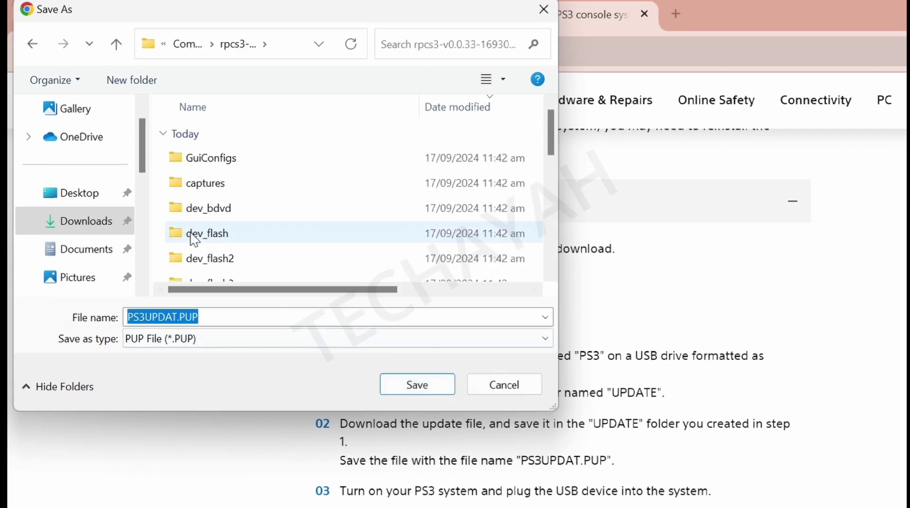
left_click(31, 45)
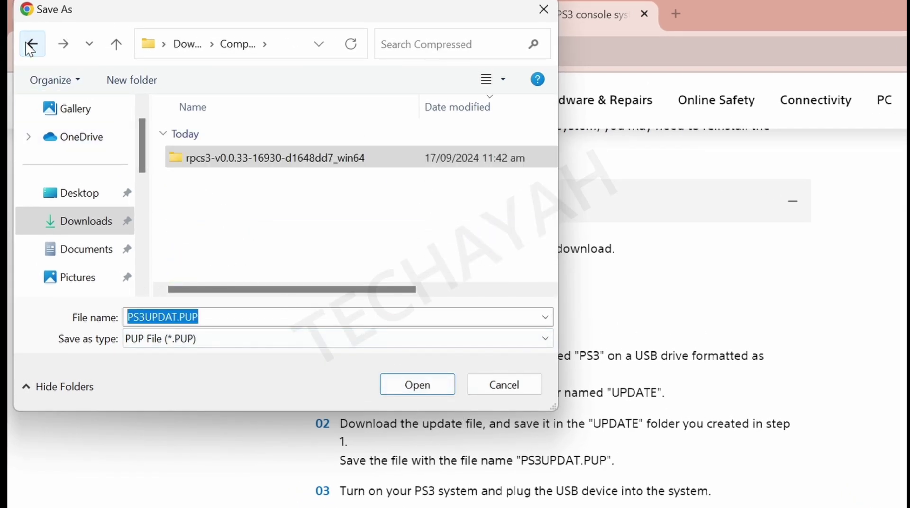
left_click(256, 245)
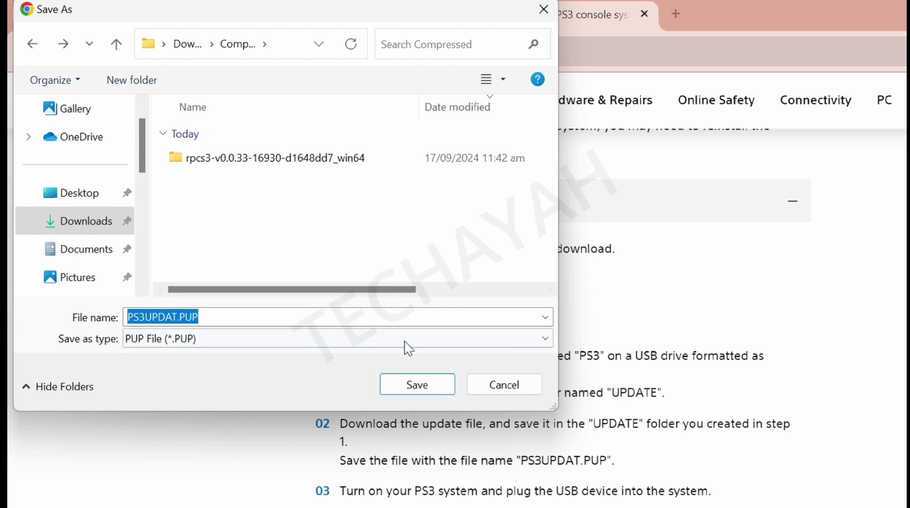
- Save PS3UPDAT.PUP into Compressed and keep it despite the insecure-download warning
left_click(450, 387)
left_click(180, 44)
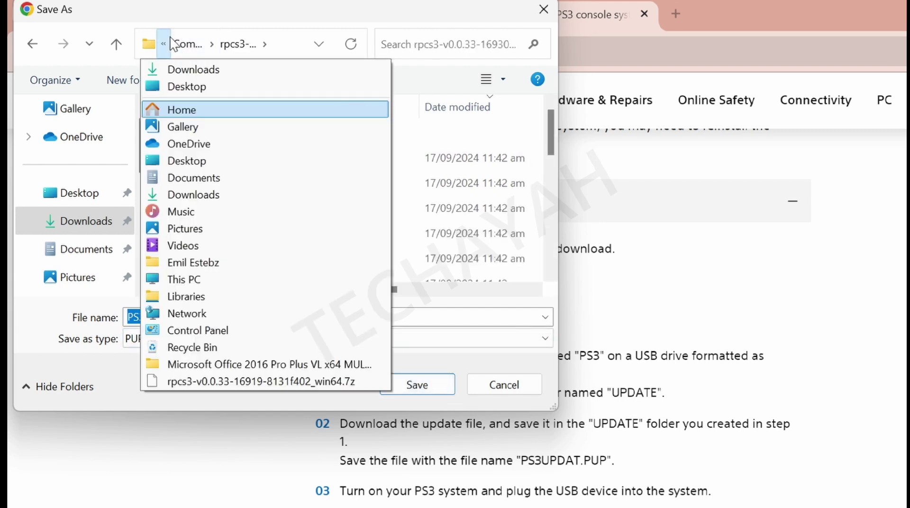
left_click(184, 45)
left_click(337, 313)
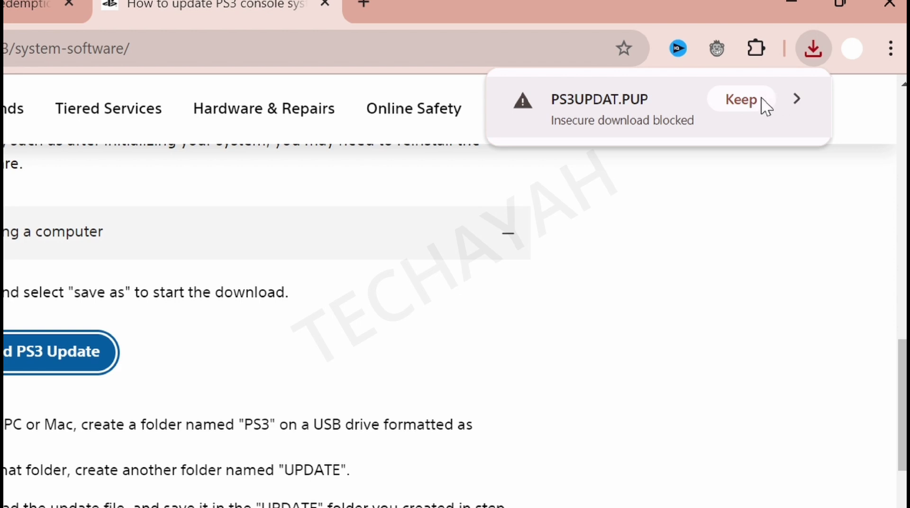
left_click(742, 100)
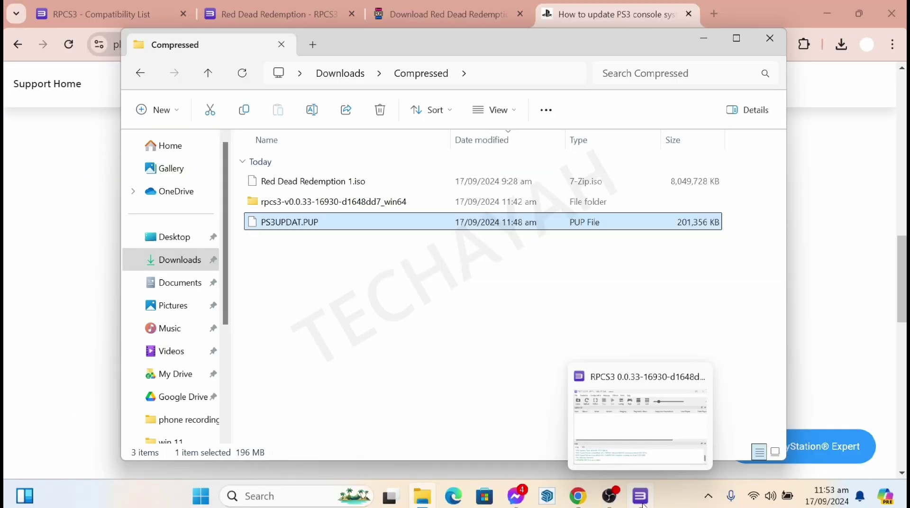
- Start a firmware install in RPCS3 and browse to the Downloads\Compressed folder
left_click(650, 455)
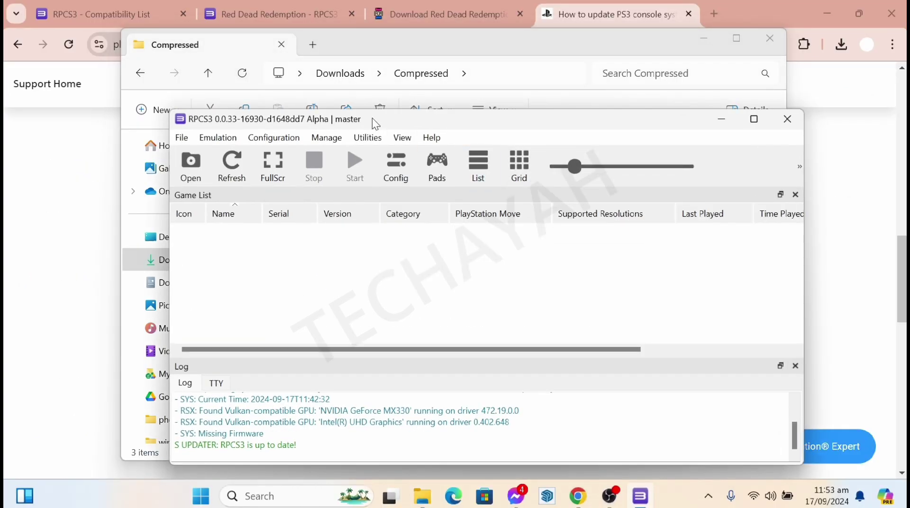
left_click_drag(371, 118, 414, 112)
left_click(228, 131)
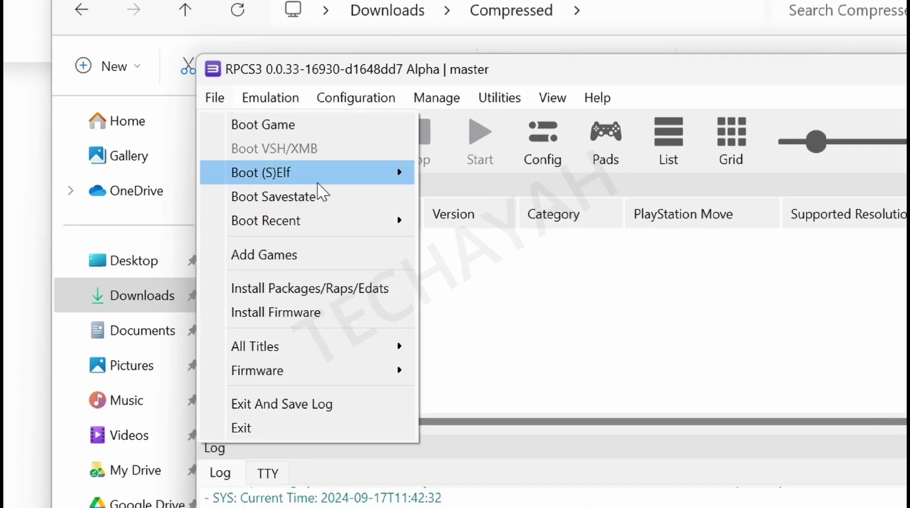
left_click(287, 269)
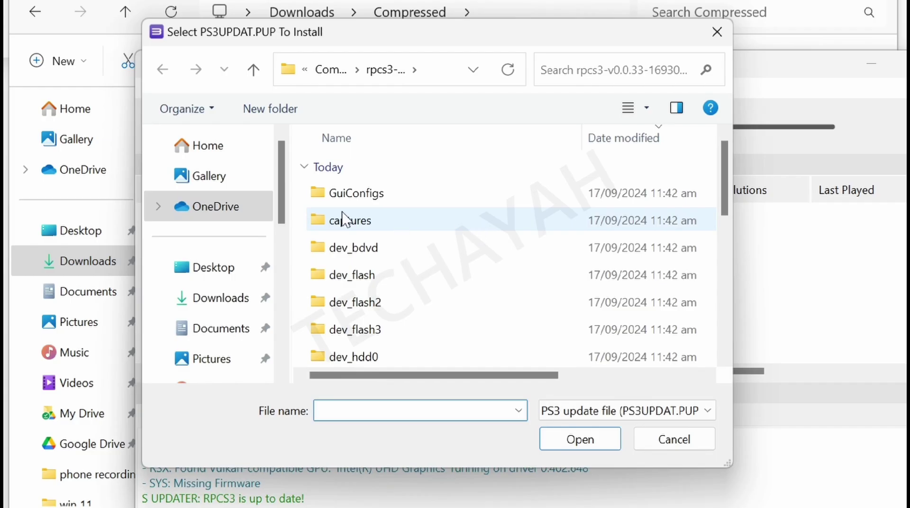
left_click(279, 287)
left_click(382, 211)
double_click(359, 201)
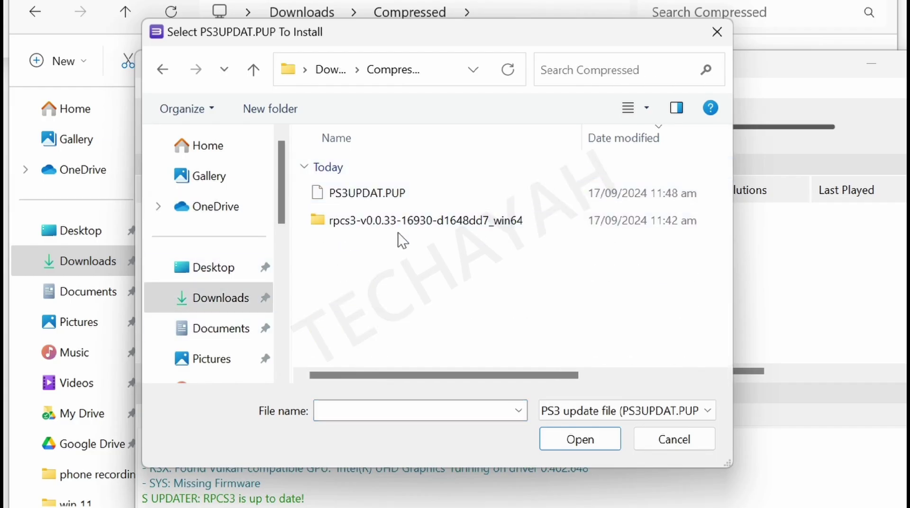
- Install PS3UPDAT.PUP as the firmware and follow the PPU module compilation
left_click(379, 195)
left_click(584, 444)
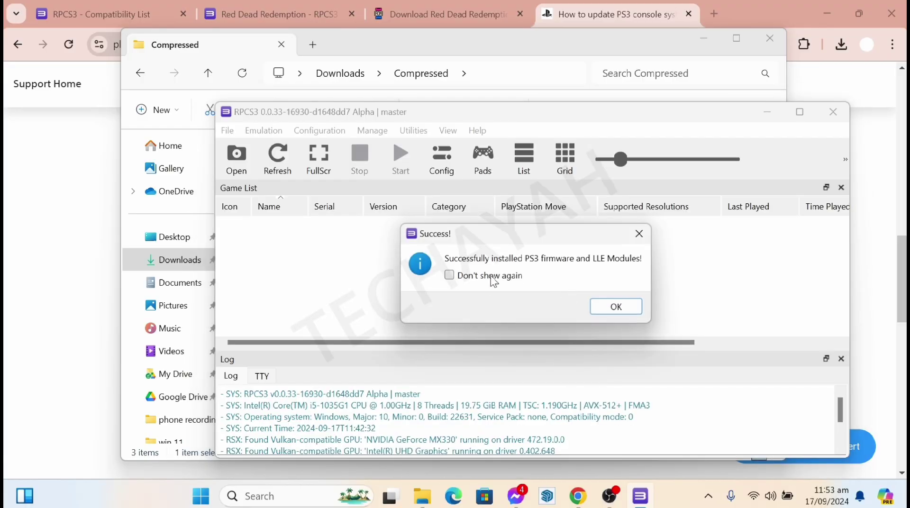
left_click(616, 307)
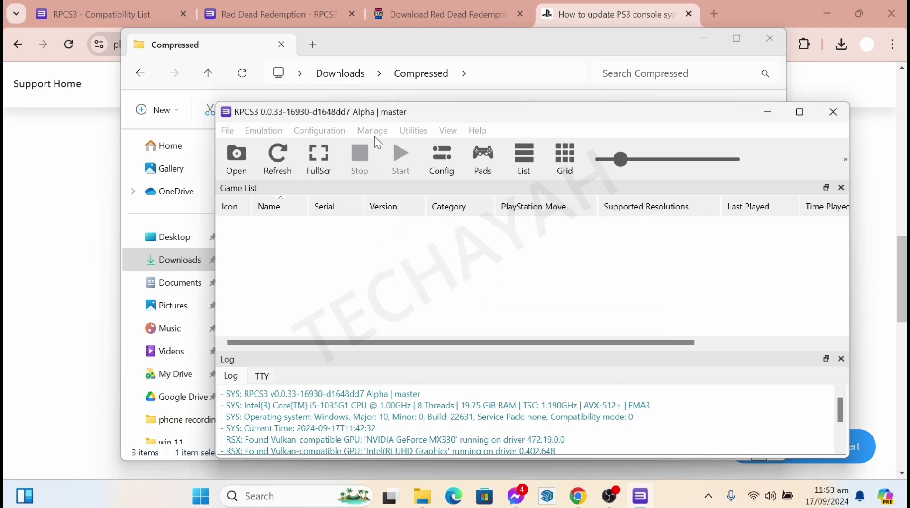
left_click_drag(381, 108, 450, 101)
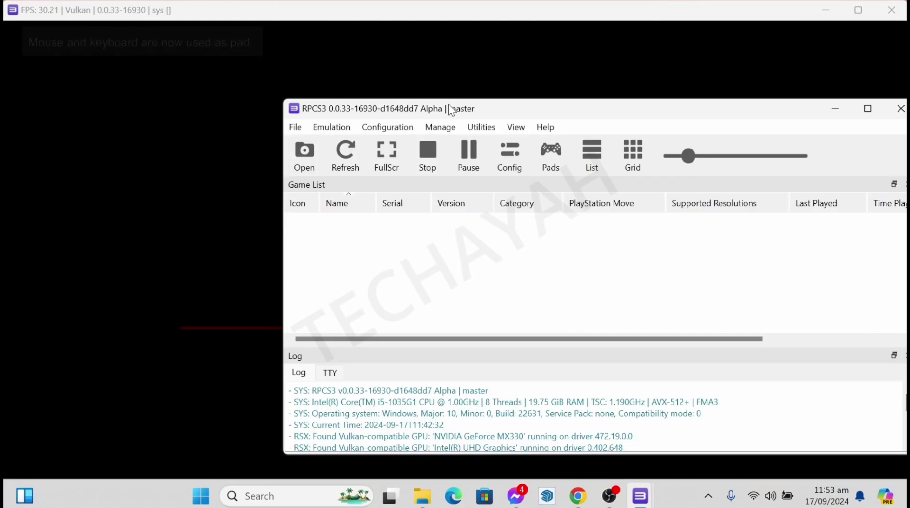
left_click(300, 5)
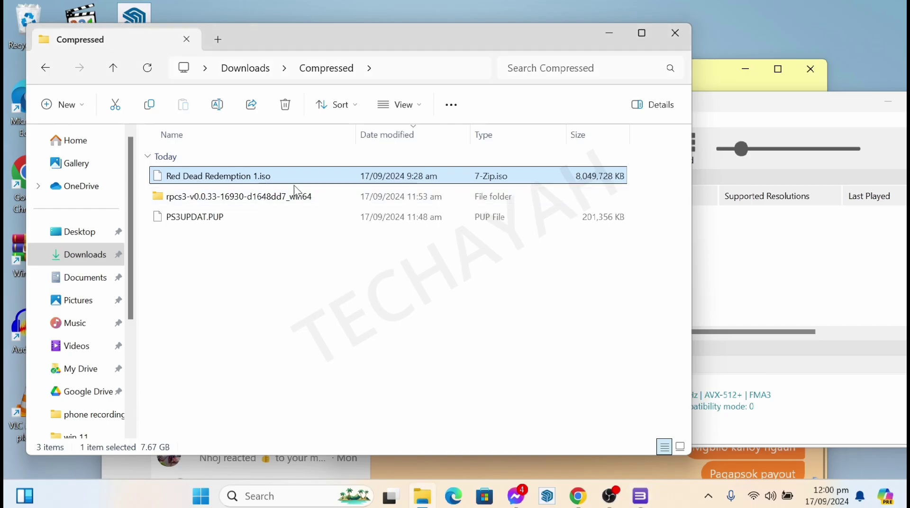
- Extract Red Dead Redemption 1.iso with WinRAR into a 'Red Dead Redemption 1' folder
right_click(233, 175)
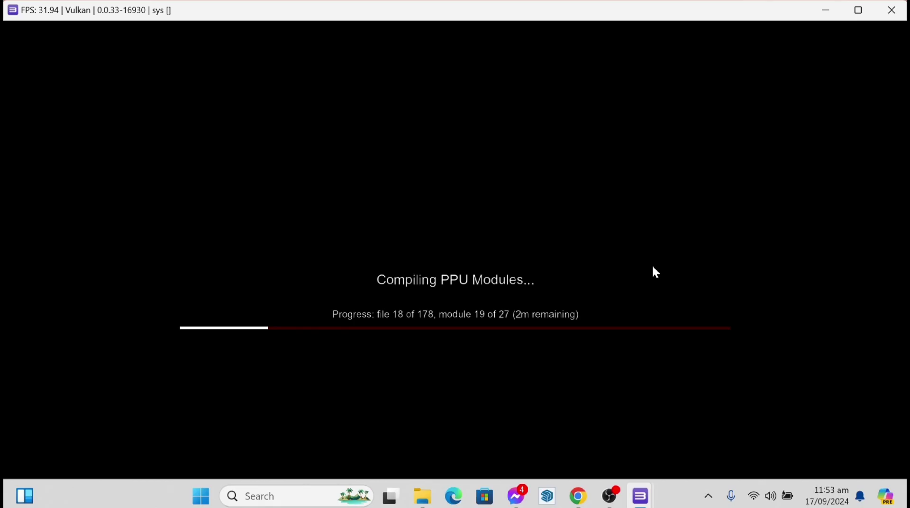
mouse_move(309, 380)
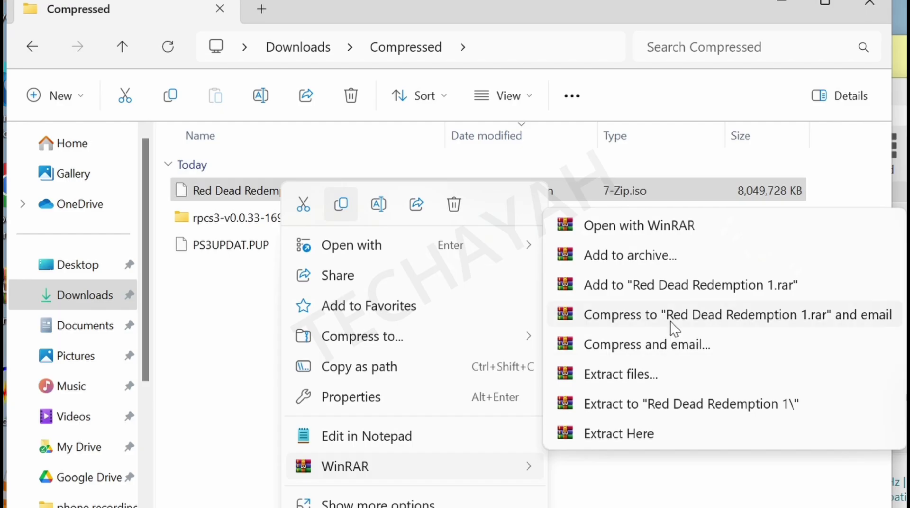
left_click(705, 410)
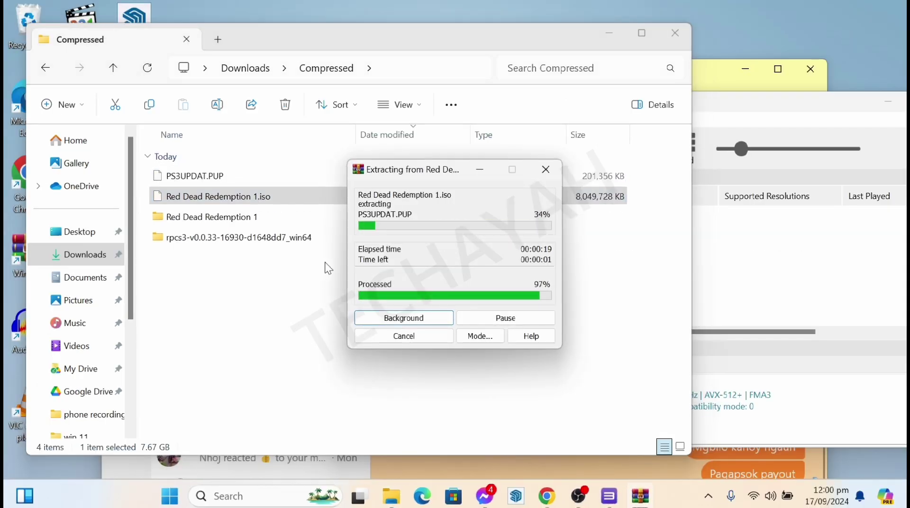
left_click(723, 276)
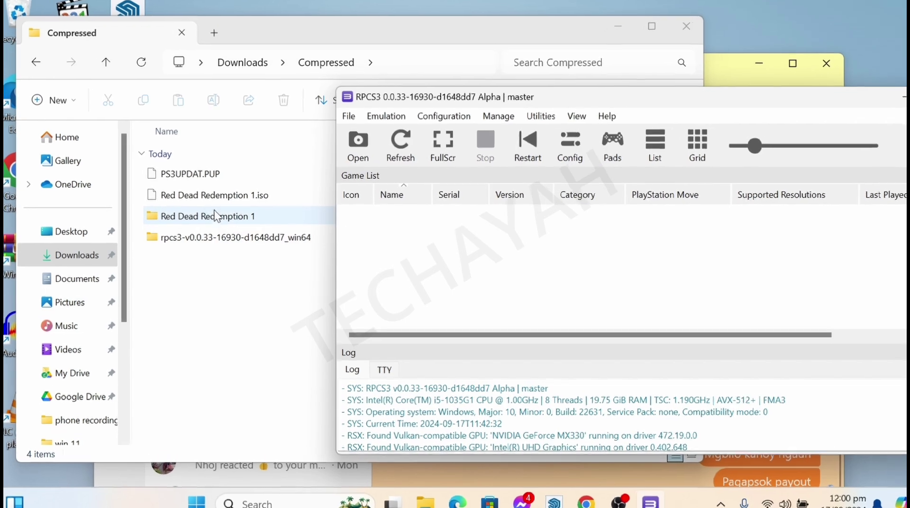
- Drop the Red Dead Redemption 1 folder into RPCS3's game list, adding a desktop shortcut
left_click_drag(216, 216, 502, 251)
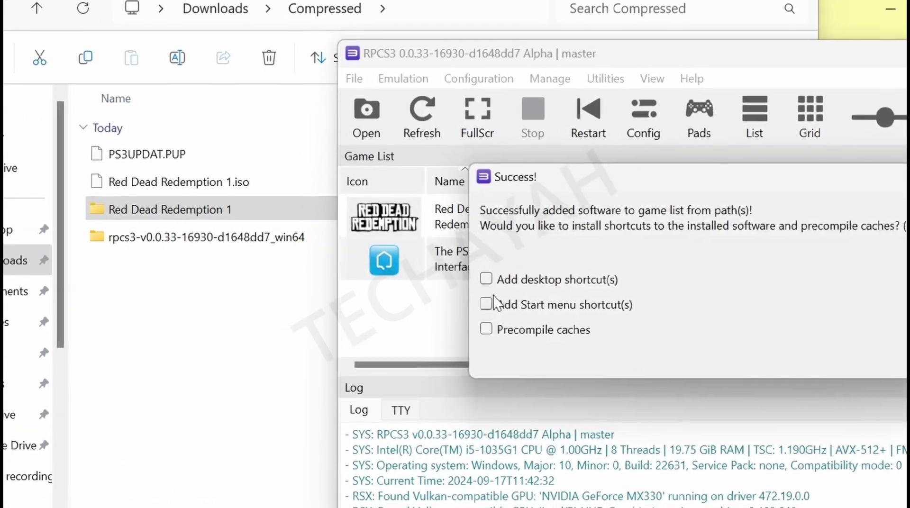
left_click(533, 282)
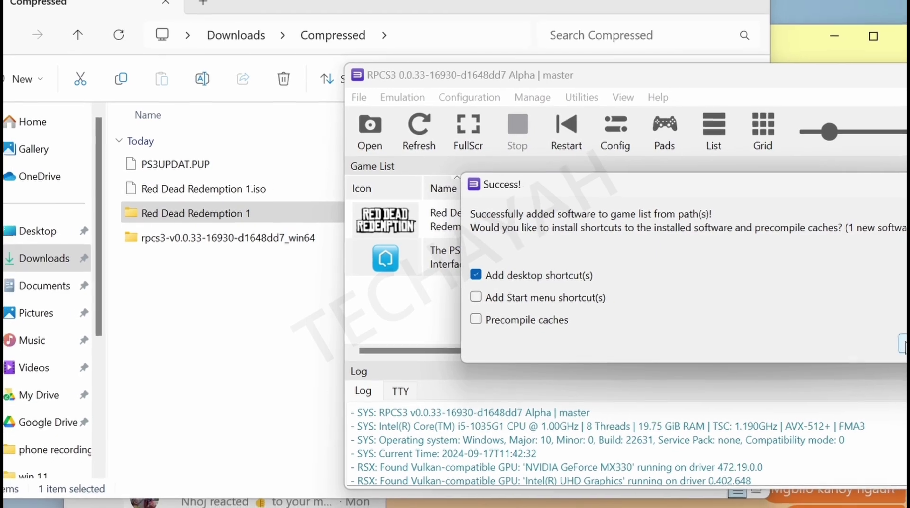
left_click(904, 345)
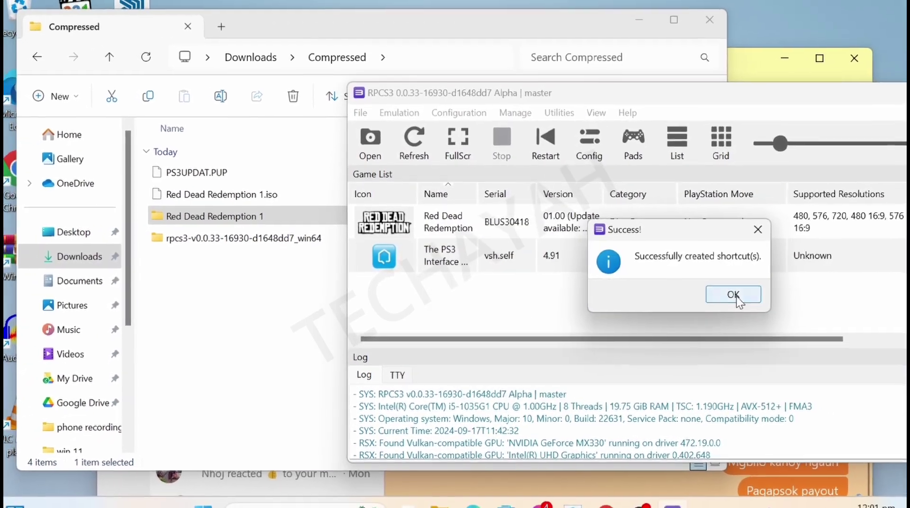
left_click(734, 294)
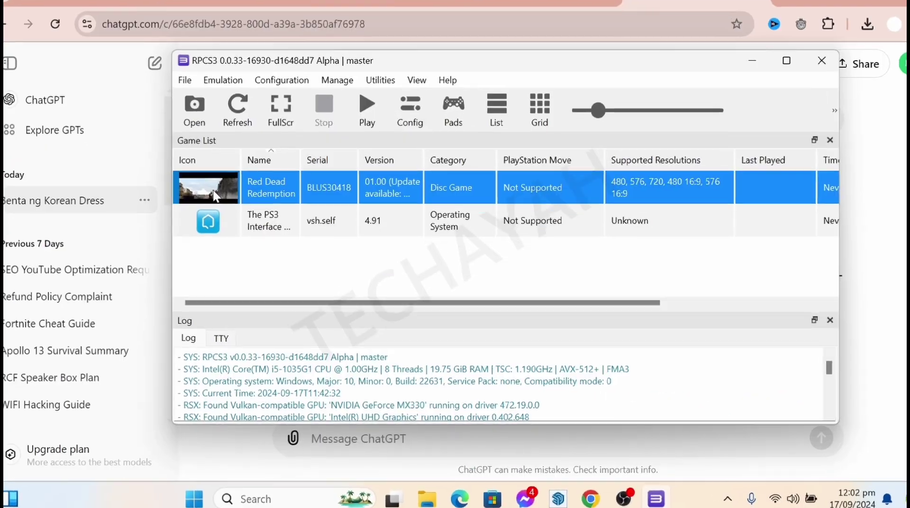
- Open Red Dead Redemption's RPCS3 wiki page from the game's context menu
right_click(208, 192)
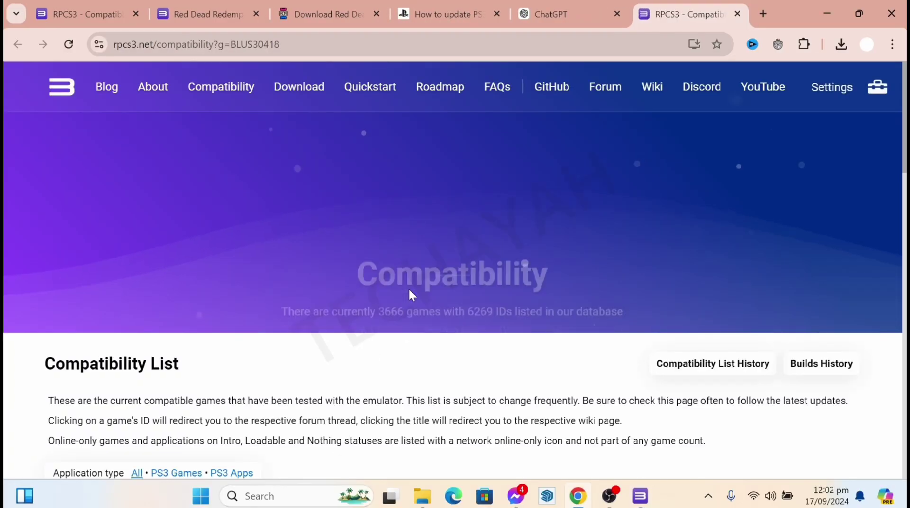
scroll(414, 317, "down", 9)
scroll(410, 333, "down", 5)
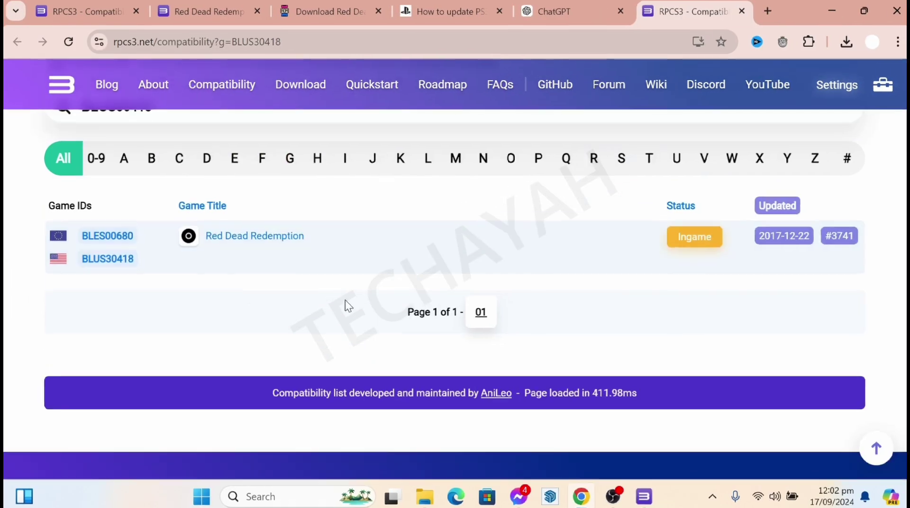
scroll(233, 223, "up", 3)
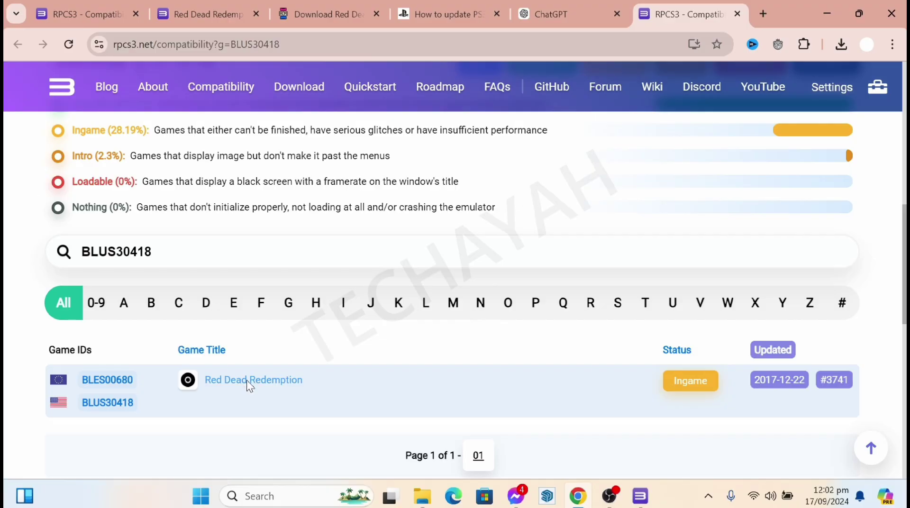
left_click(287, 370)
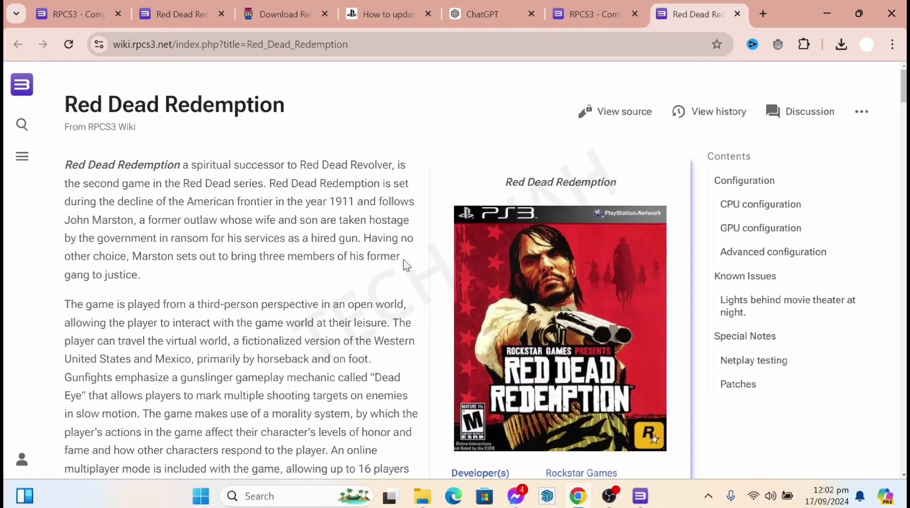
- Read the wiki's recommended settings, then restore the RPCS3 window beside it
scroll(403, 260, "down", 6)
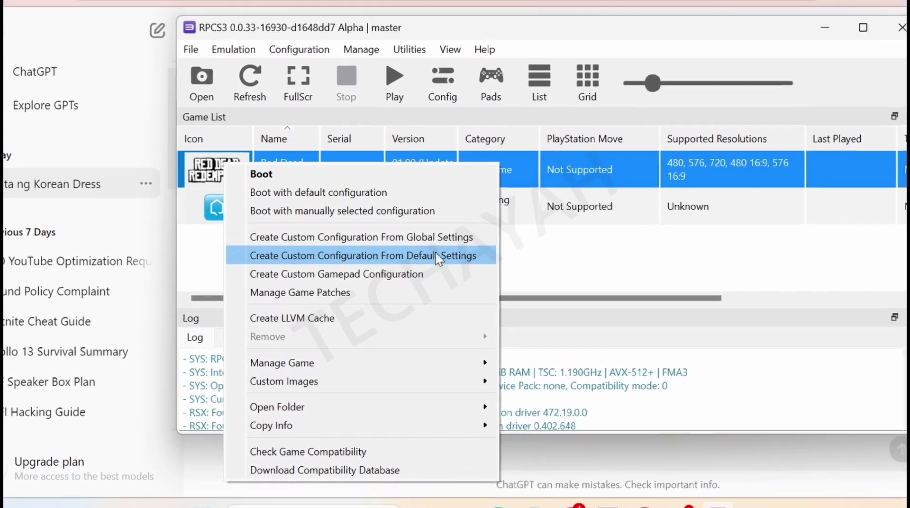
left_click(422, 264)
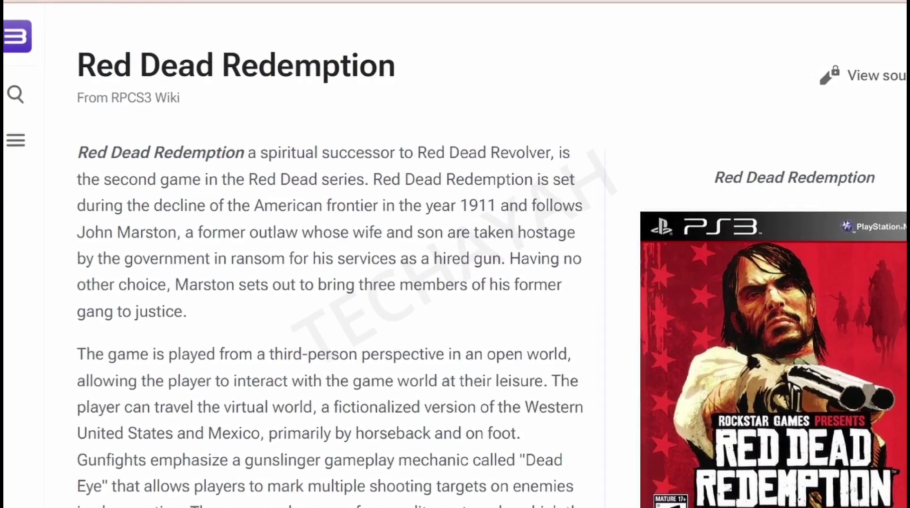
scroll(824, 260, "down", 10)
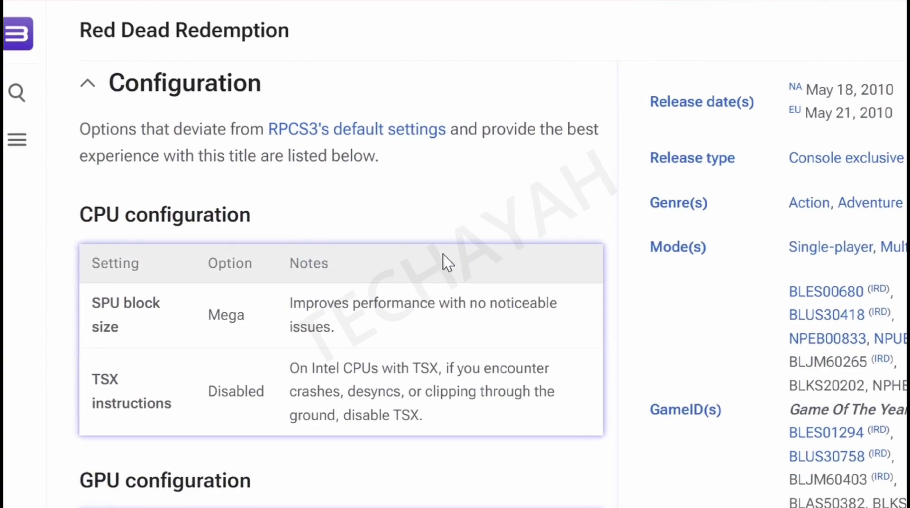
scroll(446, 261, "down", 3)
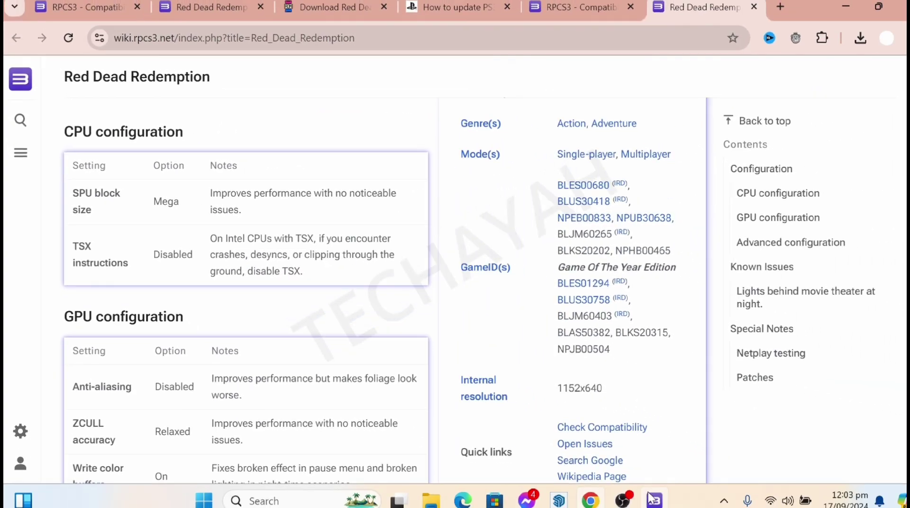
left_click(654, 500)
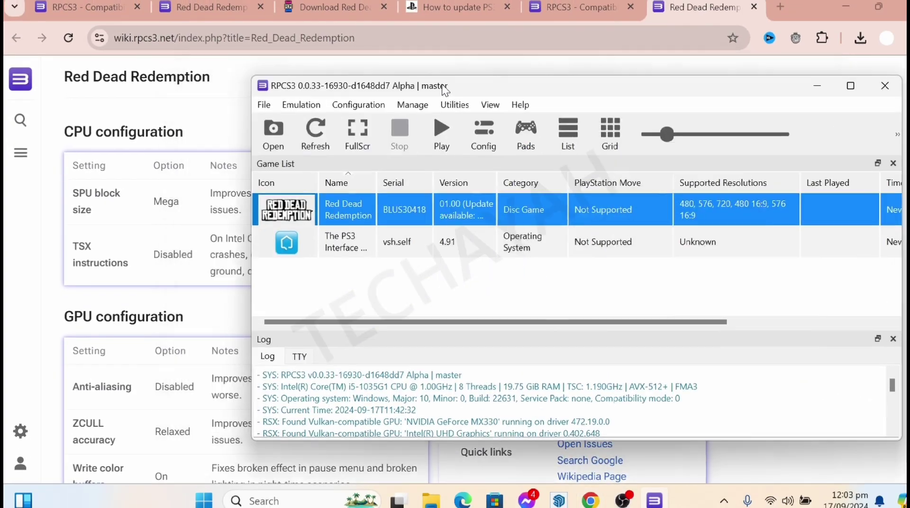
left_click_drag(444, 89, 606, 99)
- Create a custom configuration from default settings for Red Dead Redemption
right_click(504, 224)
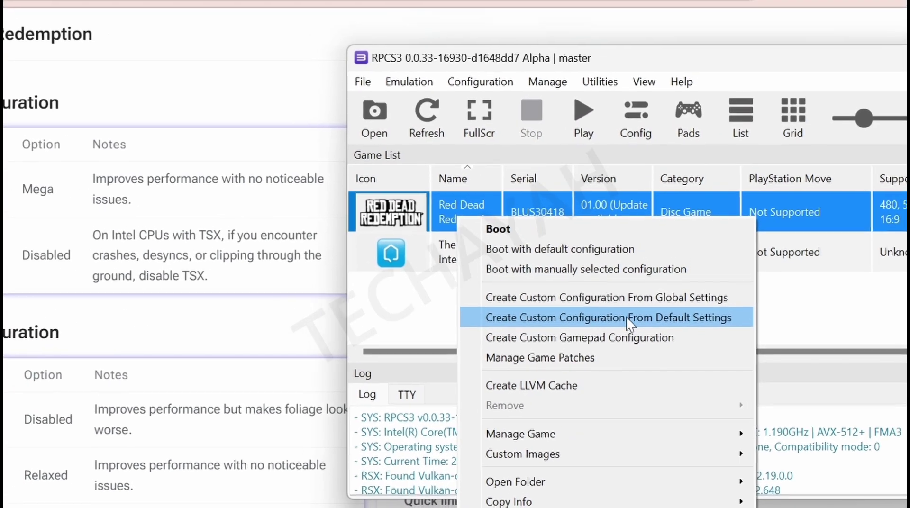
left_click(627, 317)
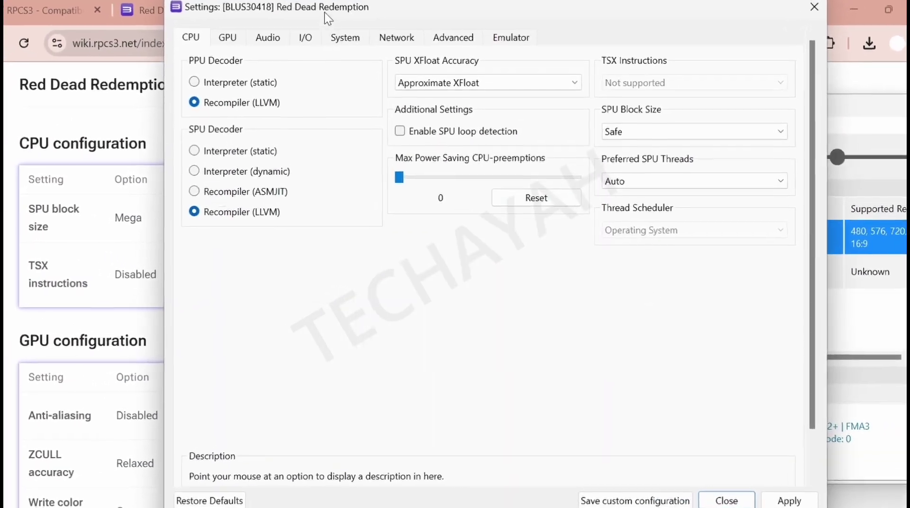
left_click_drag(324, 13, 516, 14)
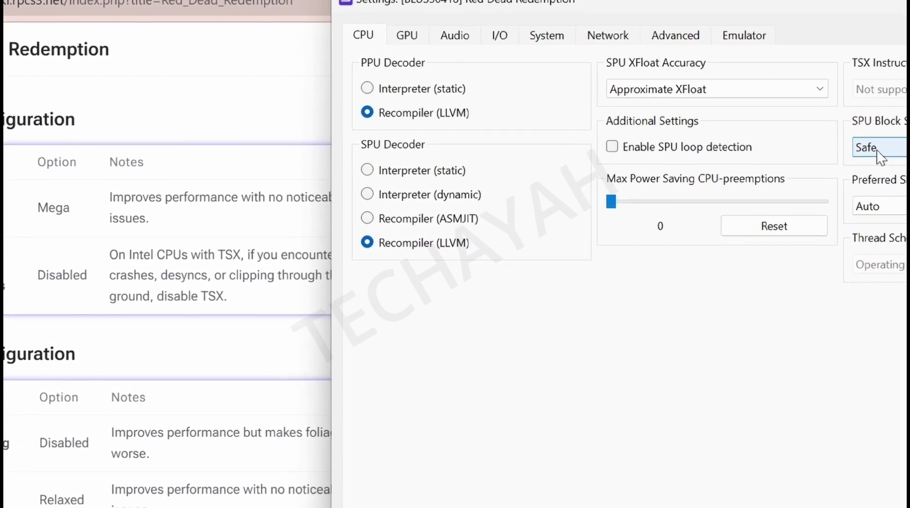
- Set SPU Block Size to Mega, then check the wiki's next recommendations
left_click(877, 151)
left_click(872, 186)
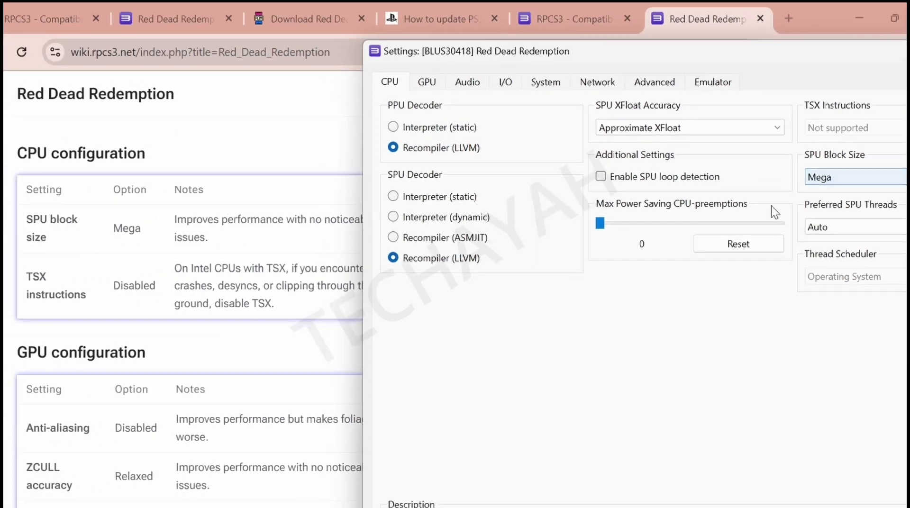
left_click_drag(724, 56, 695, 55)
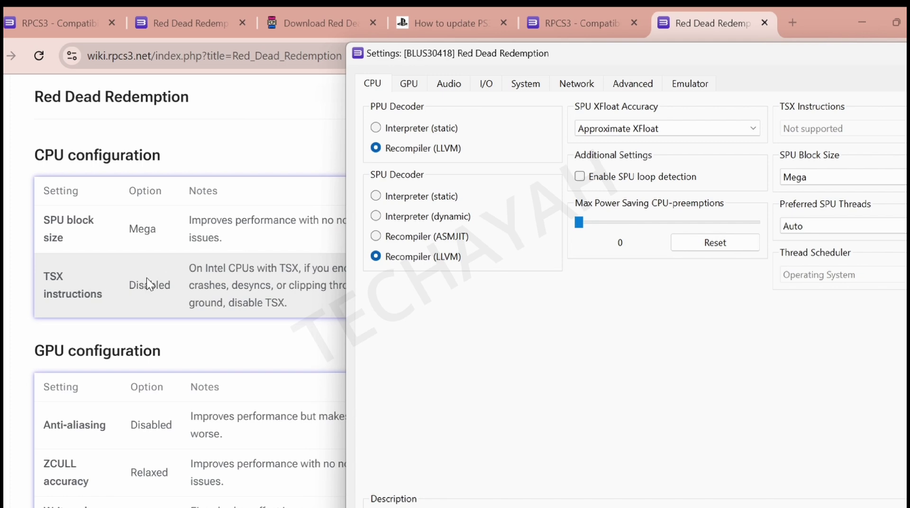
left_click_drag(664, 53, 587, 56)
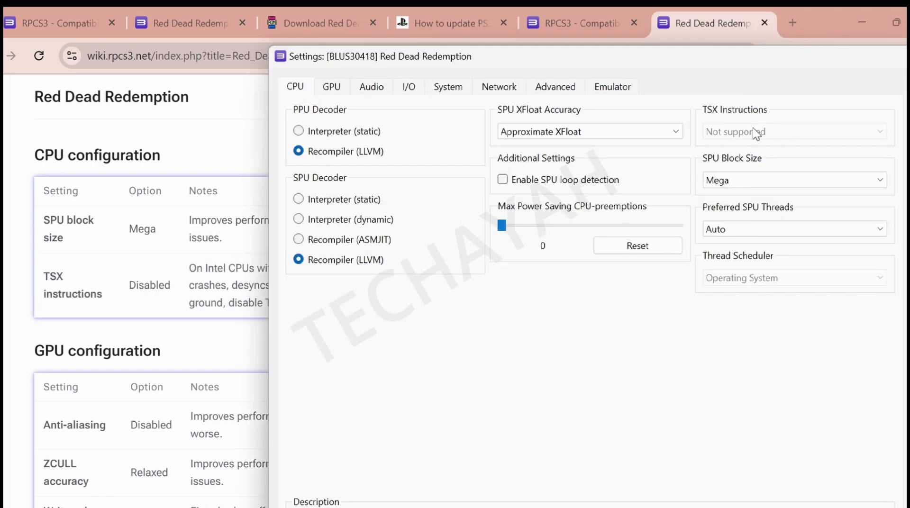
left_click(171, 311)
scroll(212, 305, "down", 3)
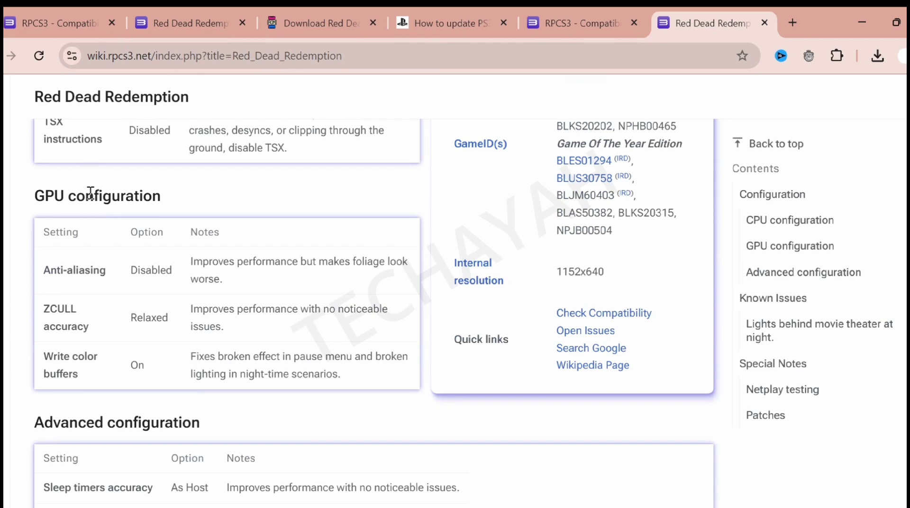
- Compare the game's settings window against the wiki's recommended GPU options
key("alt+Tab")
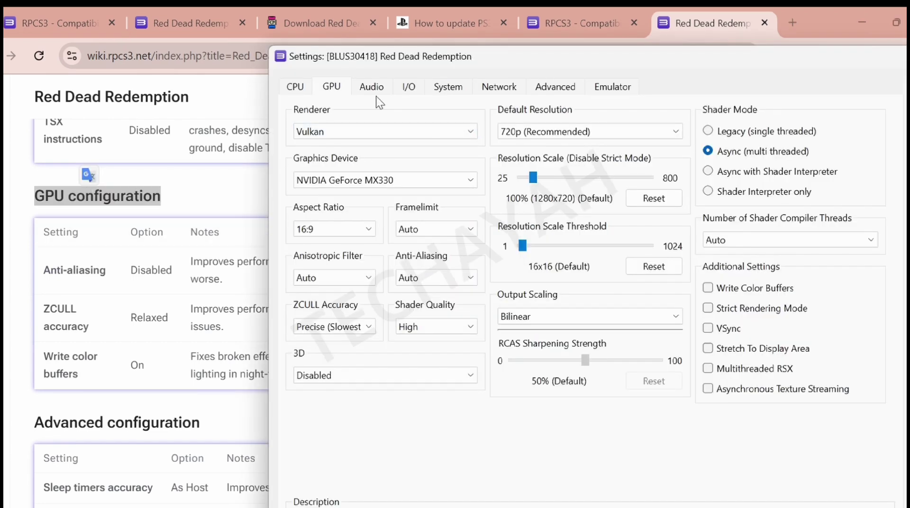
left_click_drag(436, 61, 486, 58)
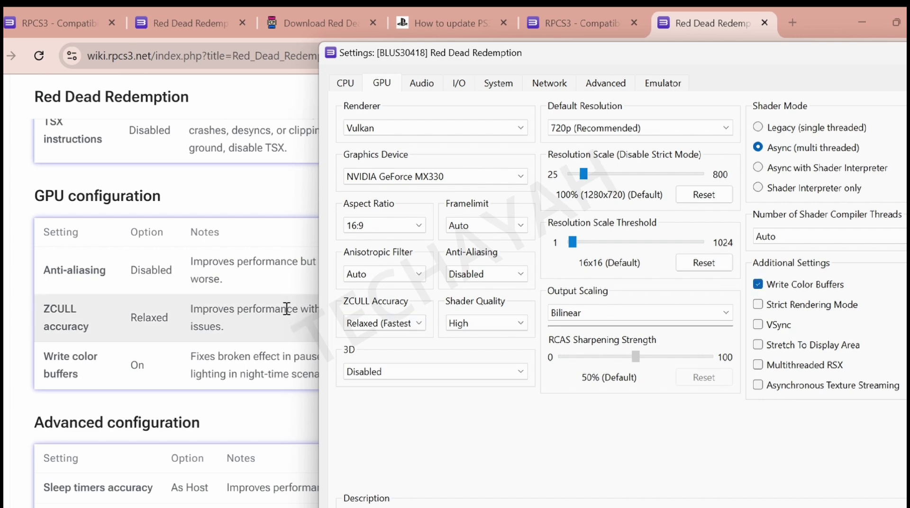
left_click(266, 397)
scroll(320, 375, "down", 5)
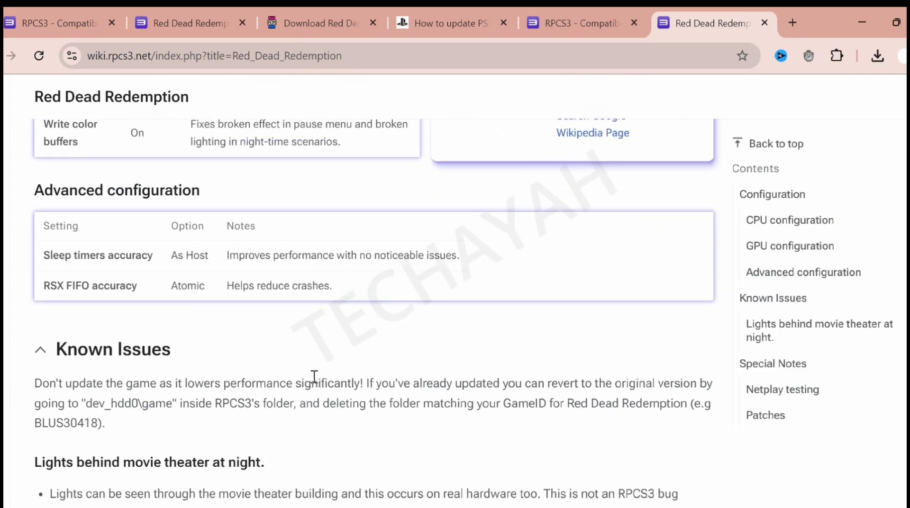
key("alt+Tab")
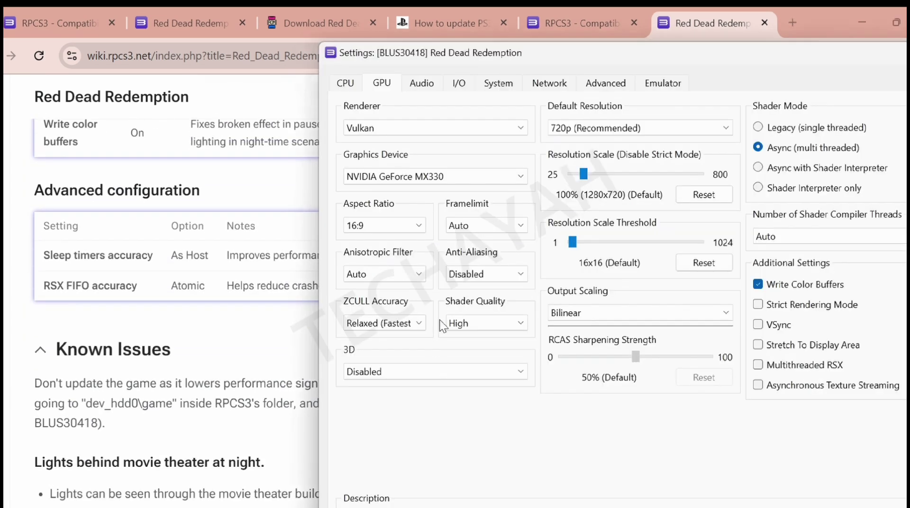
- On the Advanced tab, set Sleep Timers Accuracy to As Host, then continue reading the wiki
left_click(598, 86)
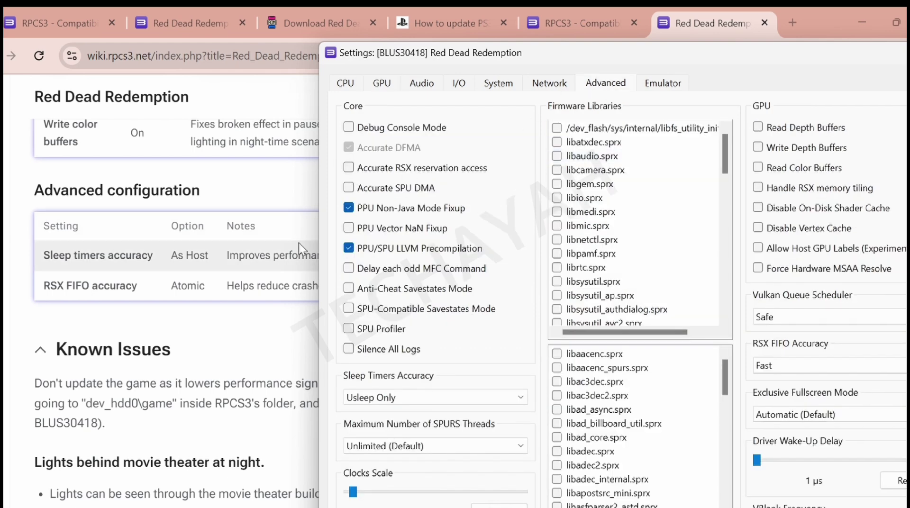
triple_click(100, 256)
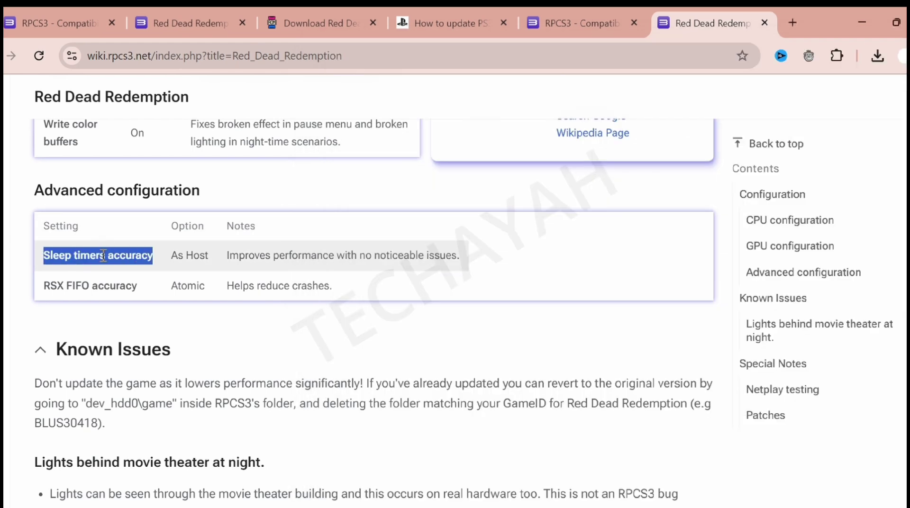
key("alt+Tab")
left_click(419, 397)
left_click(387, 413)
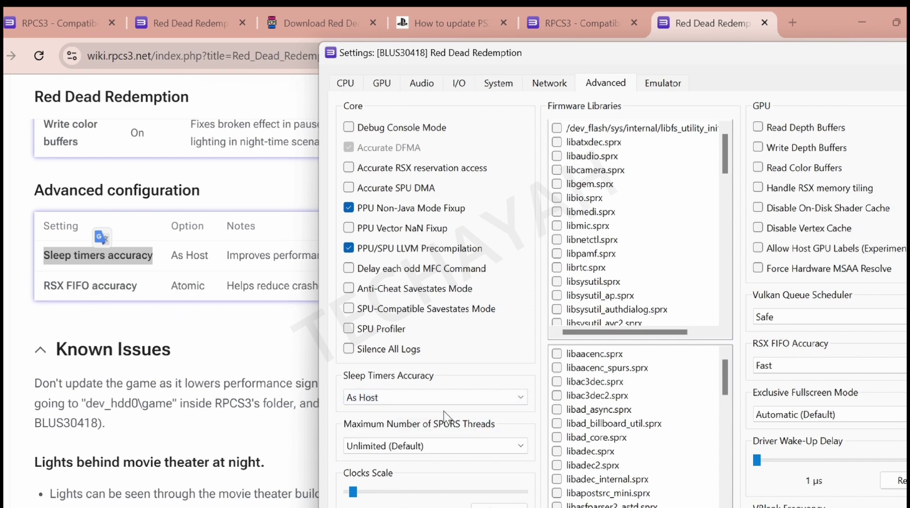
scroll(444, 417, "down", 1)
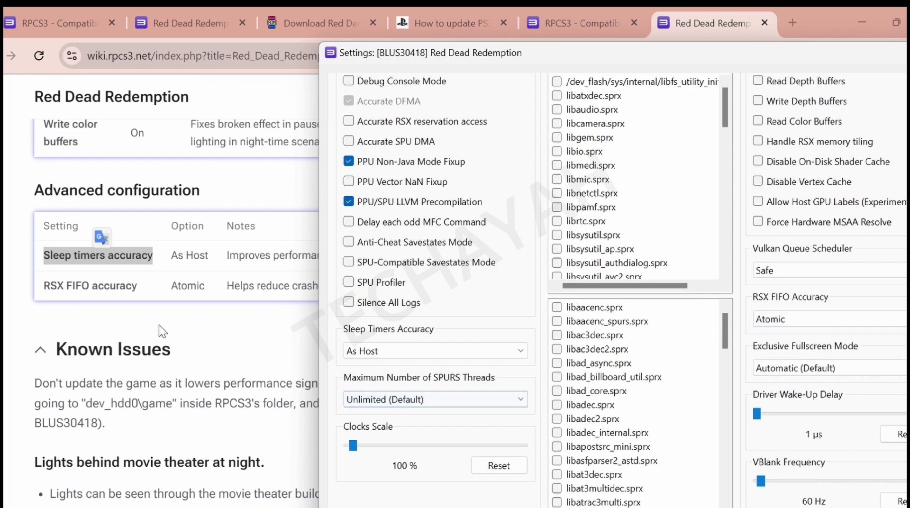
left_click(210, 306)
scroll(213, 313, "down", 6)
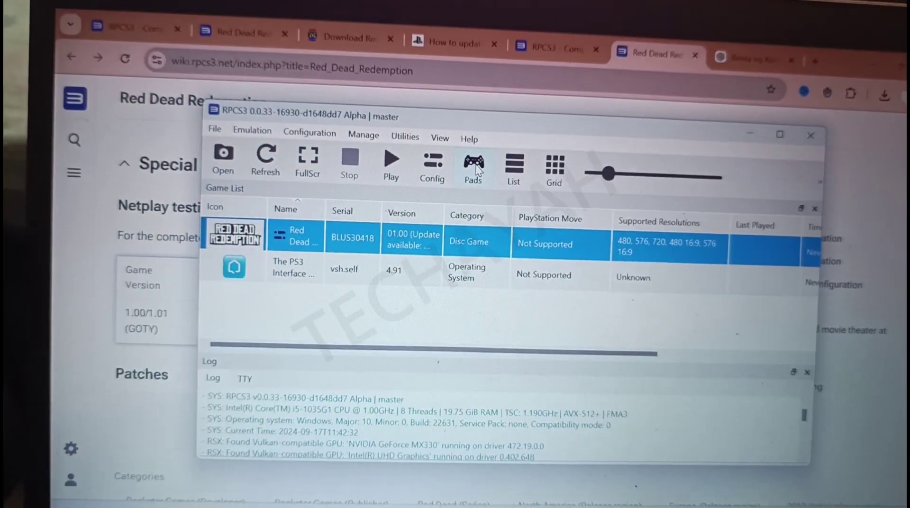
- Open the Pads settings and try Player 1 handler options such as Skateboard and DualShock 4
left_click(457, 167)
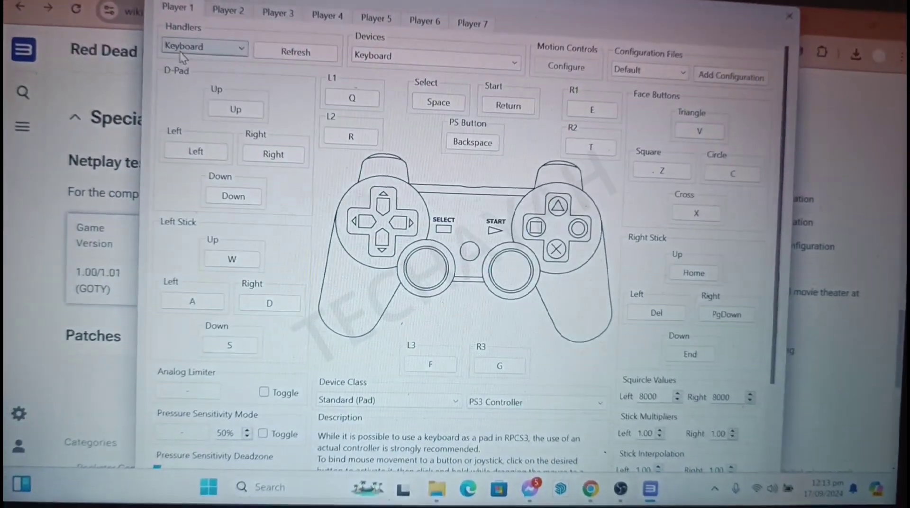
left_click(212, 47)
left_click(436, 45)
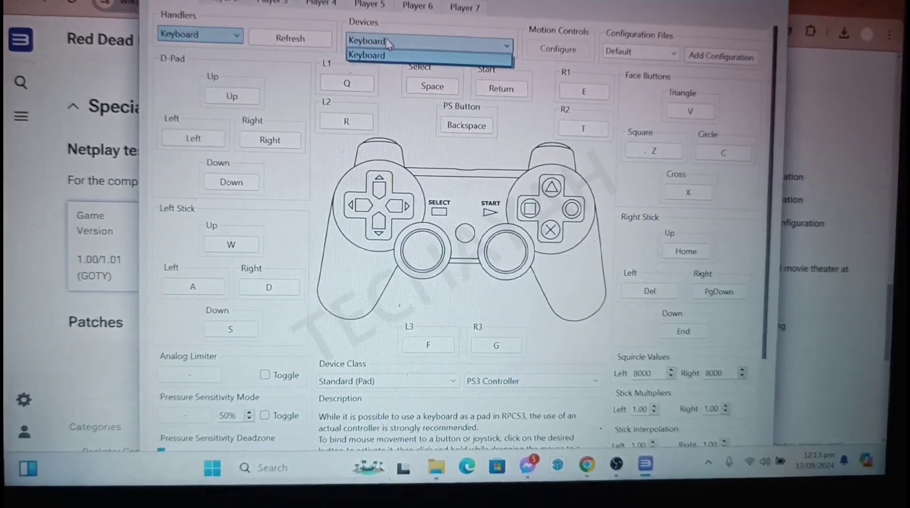
left_click(206, 38)
left_click(190, 114)
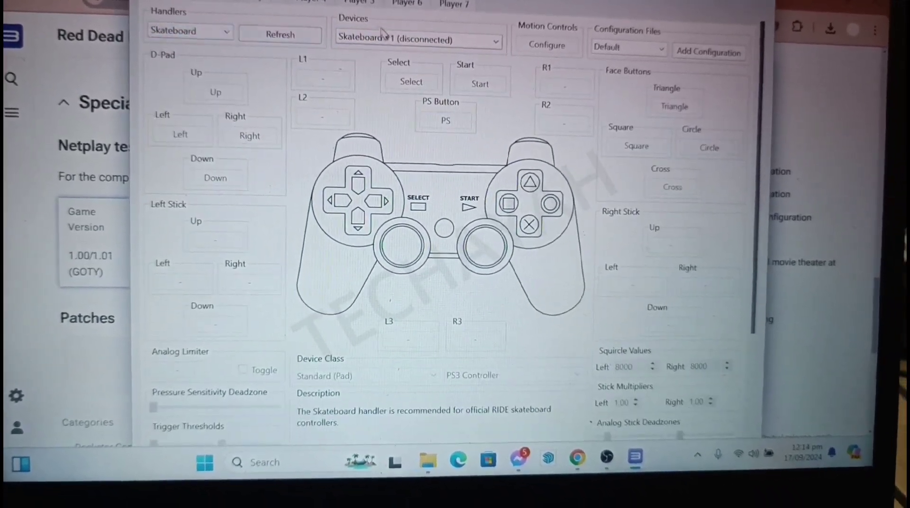
left_click(192, 32)
left_click(198, 86)
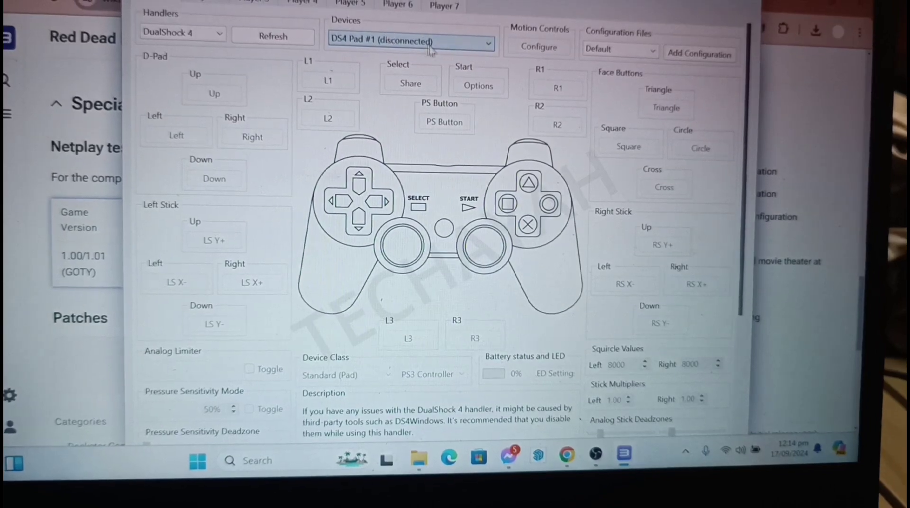
left_click(348, 31)
left_click(360, 42)
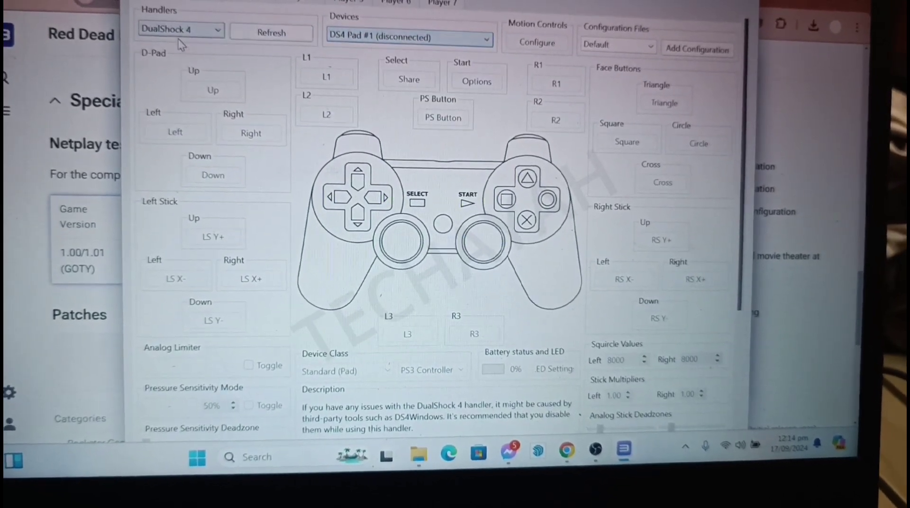
- Set Player 1 to XInput with XInput Pad #1, save, and boot Red Dead Redemption
left_click(199, 26)
left_click(202, 125)
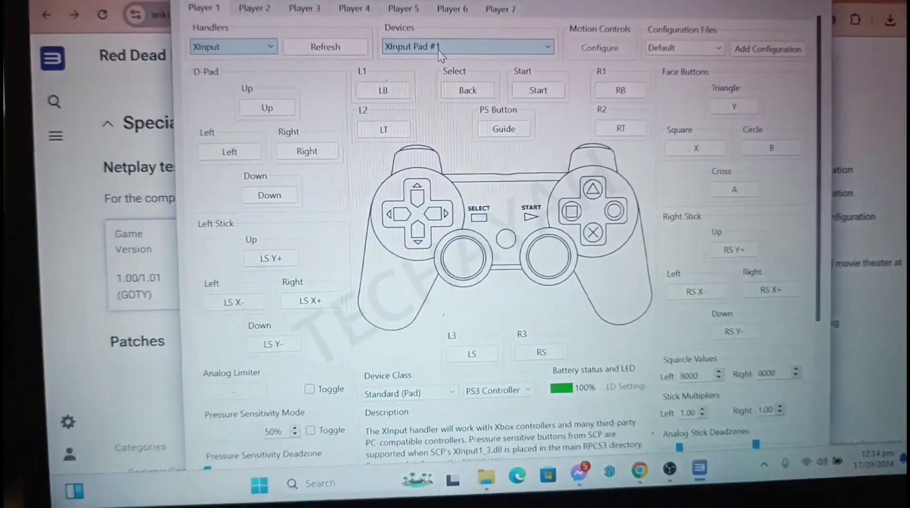
left_click(439, 50)
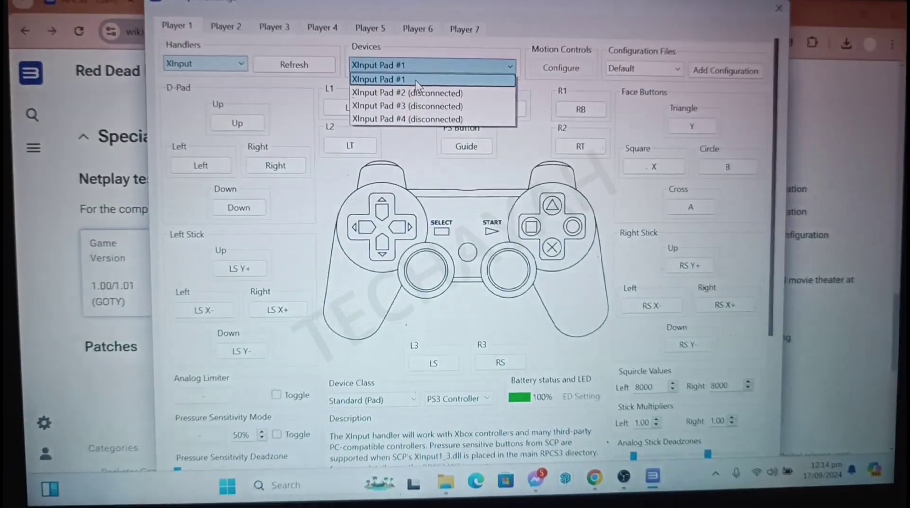
left_click(370, 74)
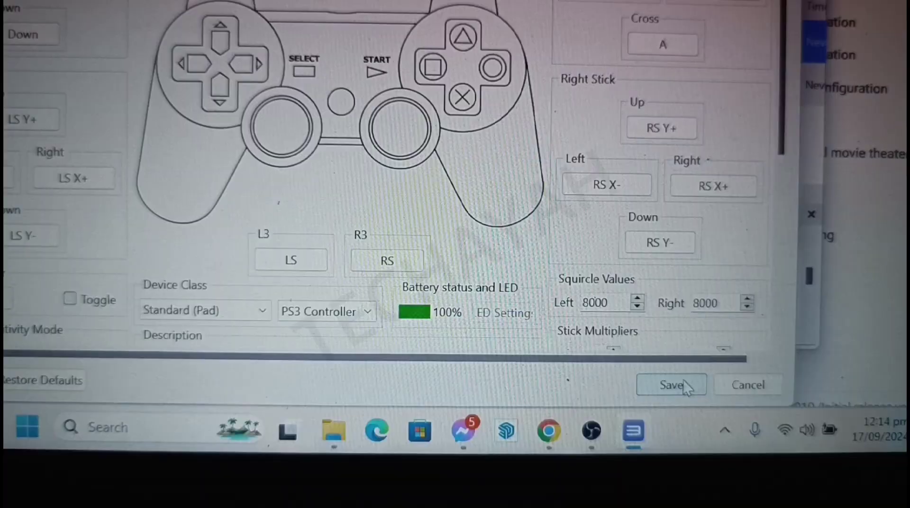
left_click(659, 462)
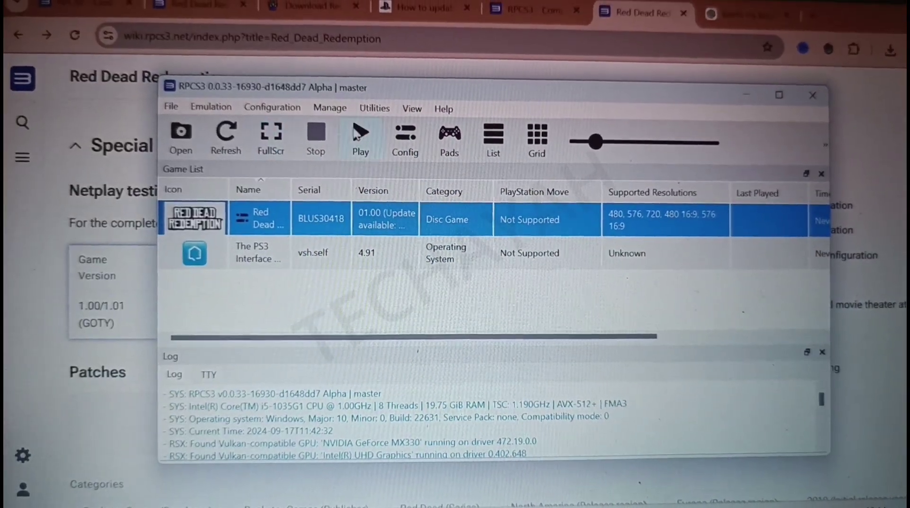
left_click(369, 131)
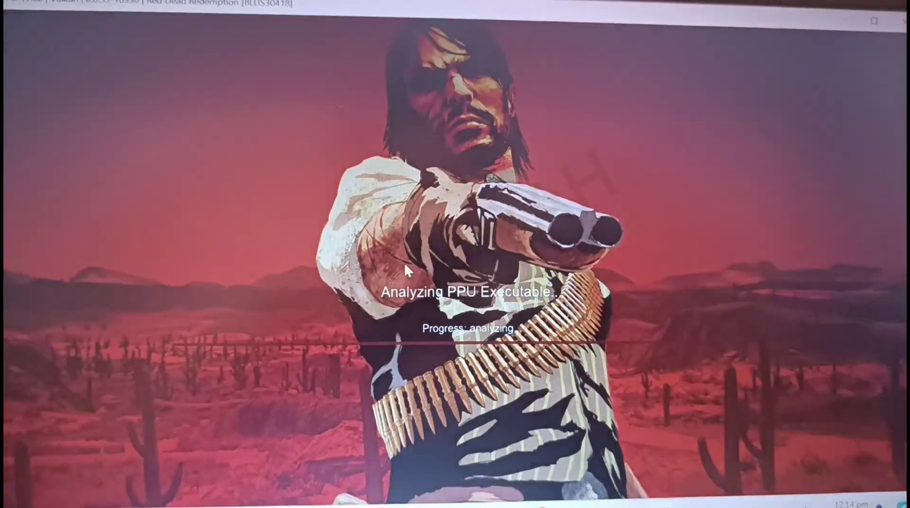